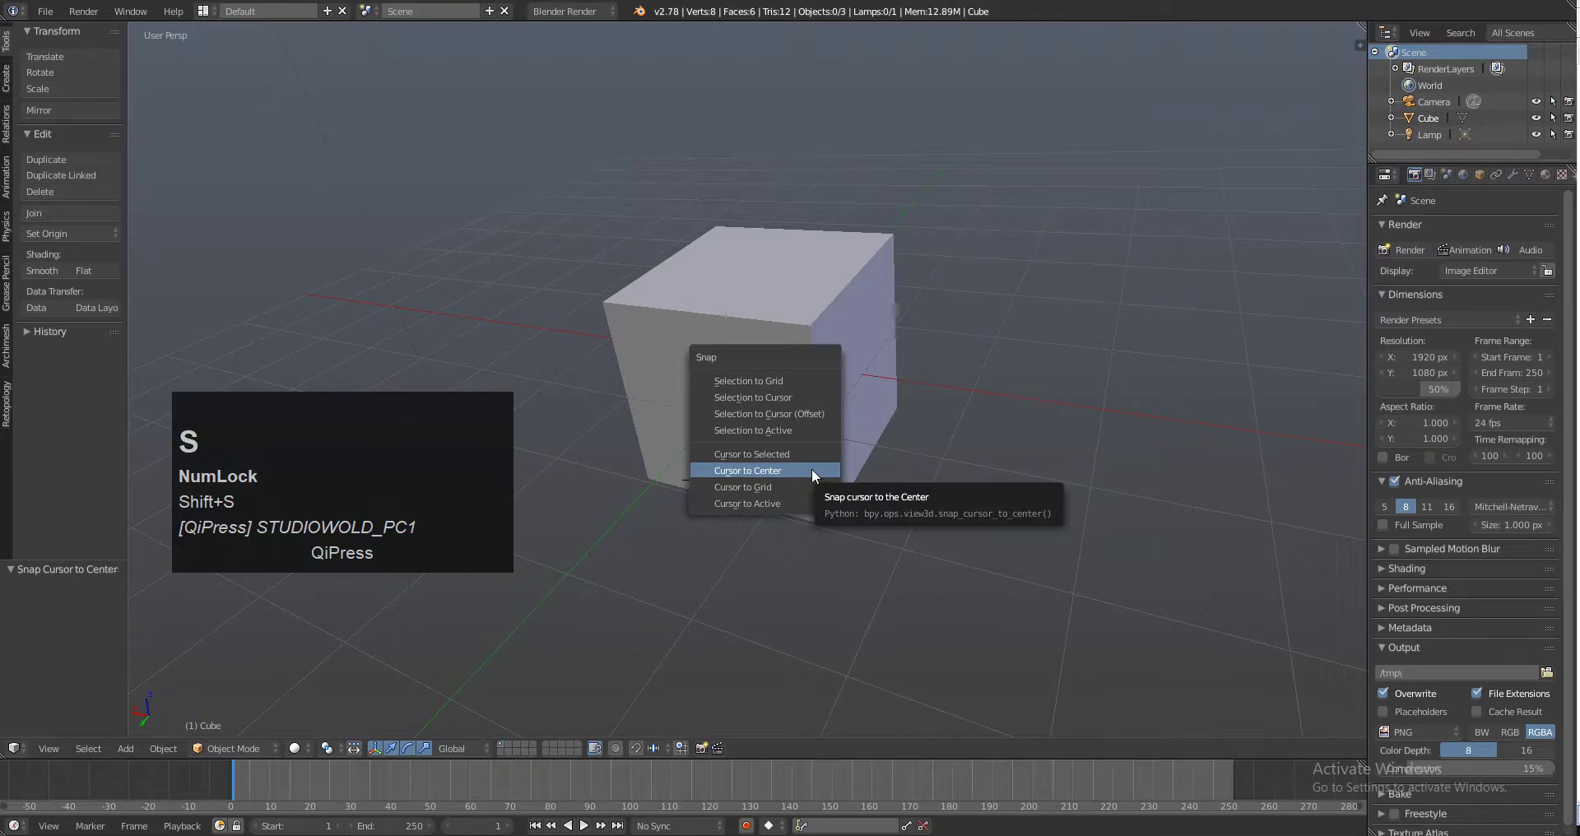
Snap the 3D cursor to the scene's center and select the cube
click(812, 468)
alt+shift+drag(861, 426, 832, 339)
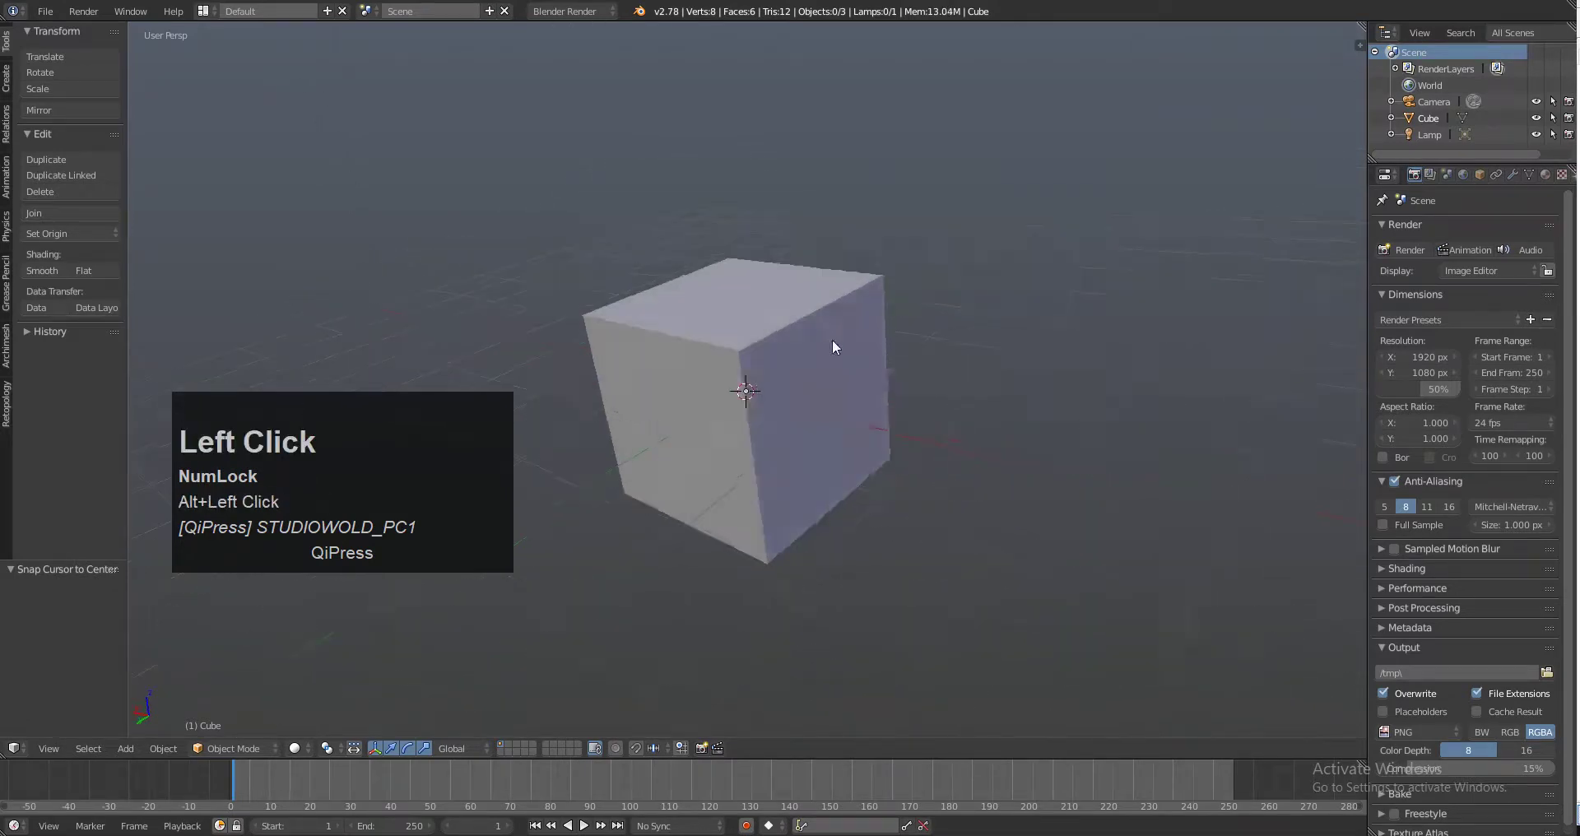
right_click(831, 339)
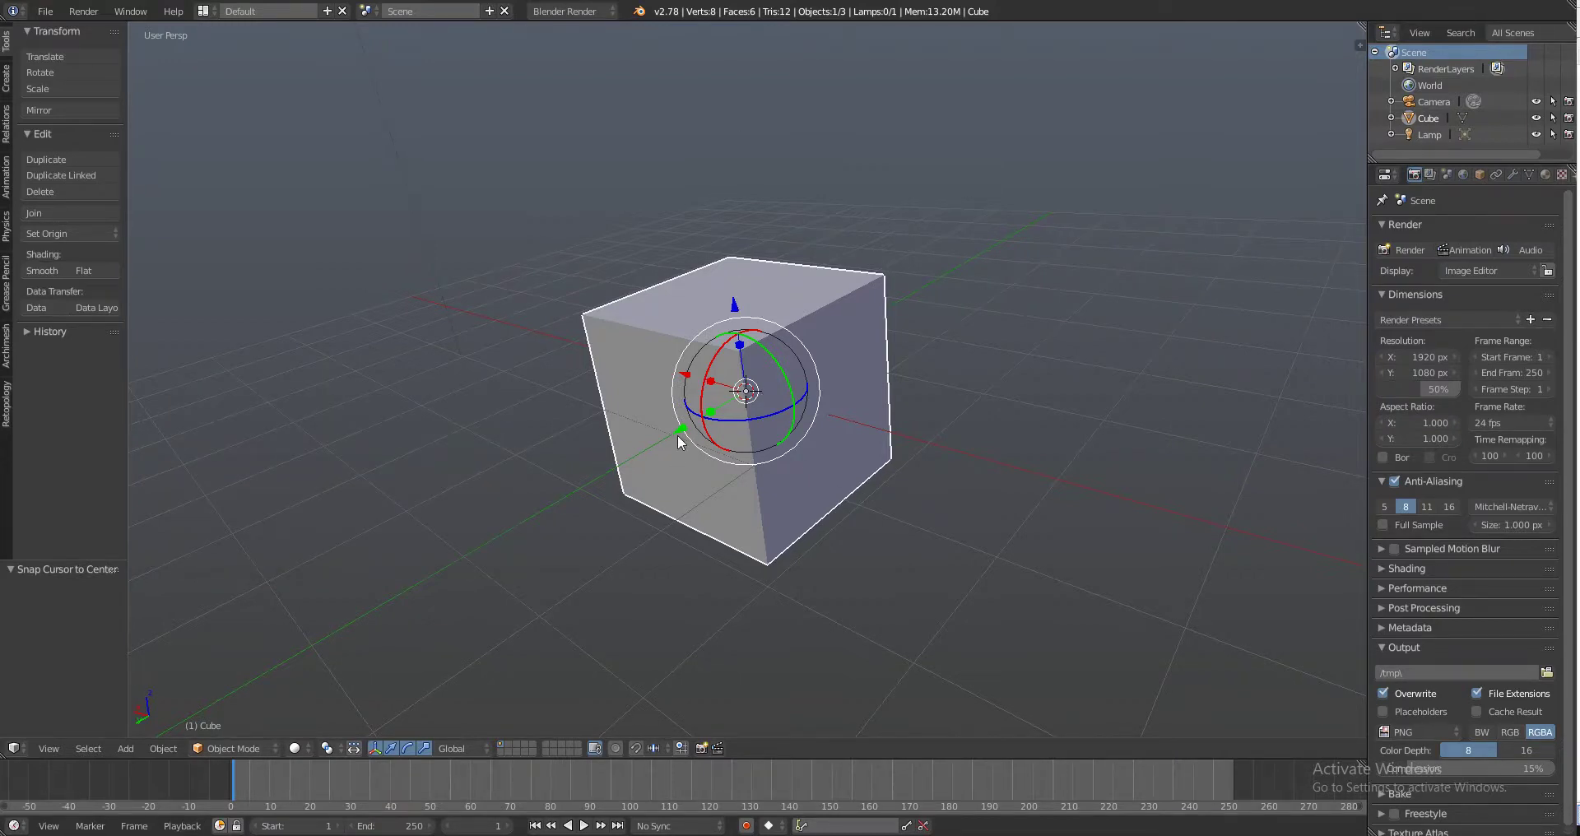
Move the cube about 0.107 units along the X axis
alt+drag(1076, 332, 948, 311)
alt+drag(765, 238, 855, 238)
alt+drag(900, 345, 890, 241)
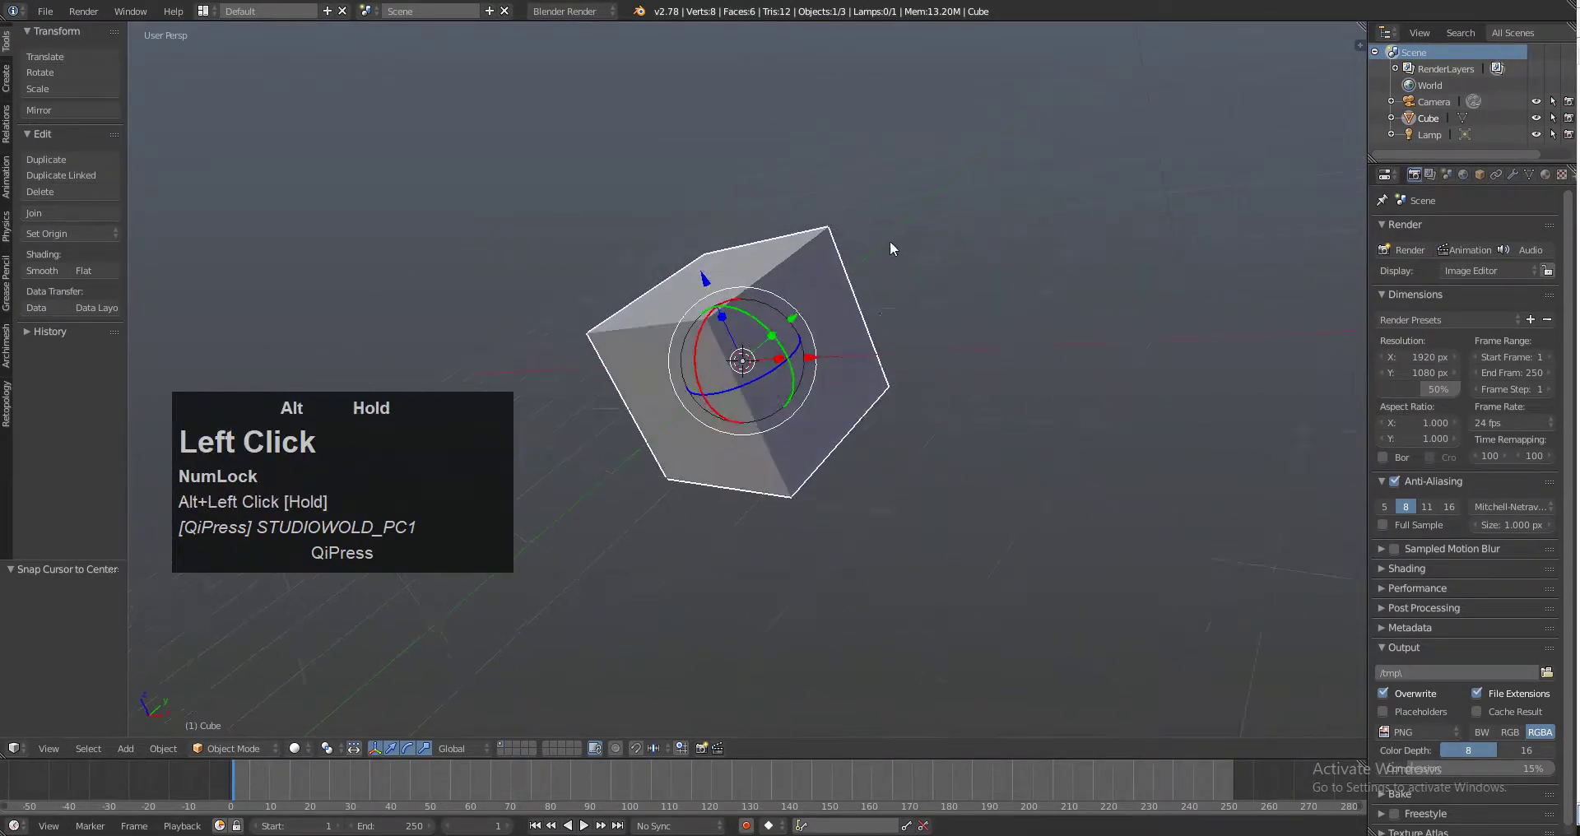
mouse_move(818, 360)
alt+mouse_down()
mouse_move(847, 338)
mouse_move(824, 346)
alt+mouse_up()
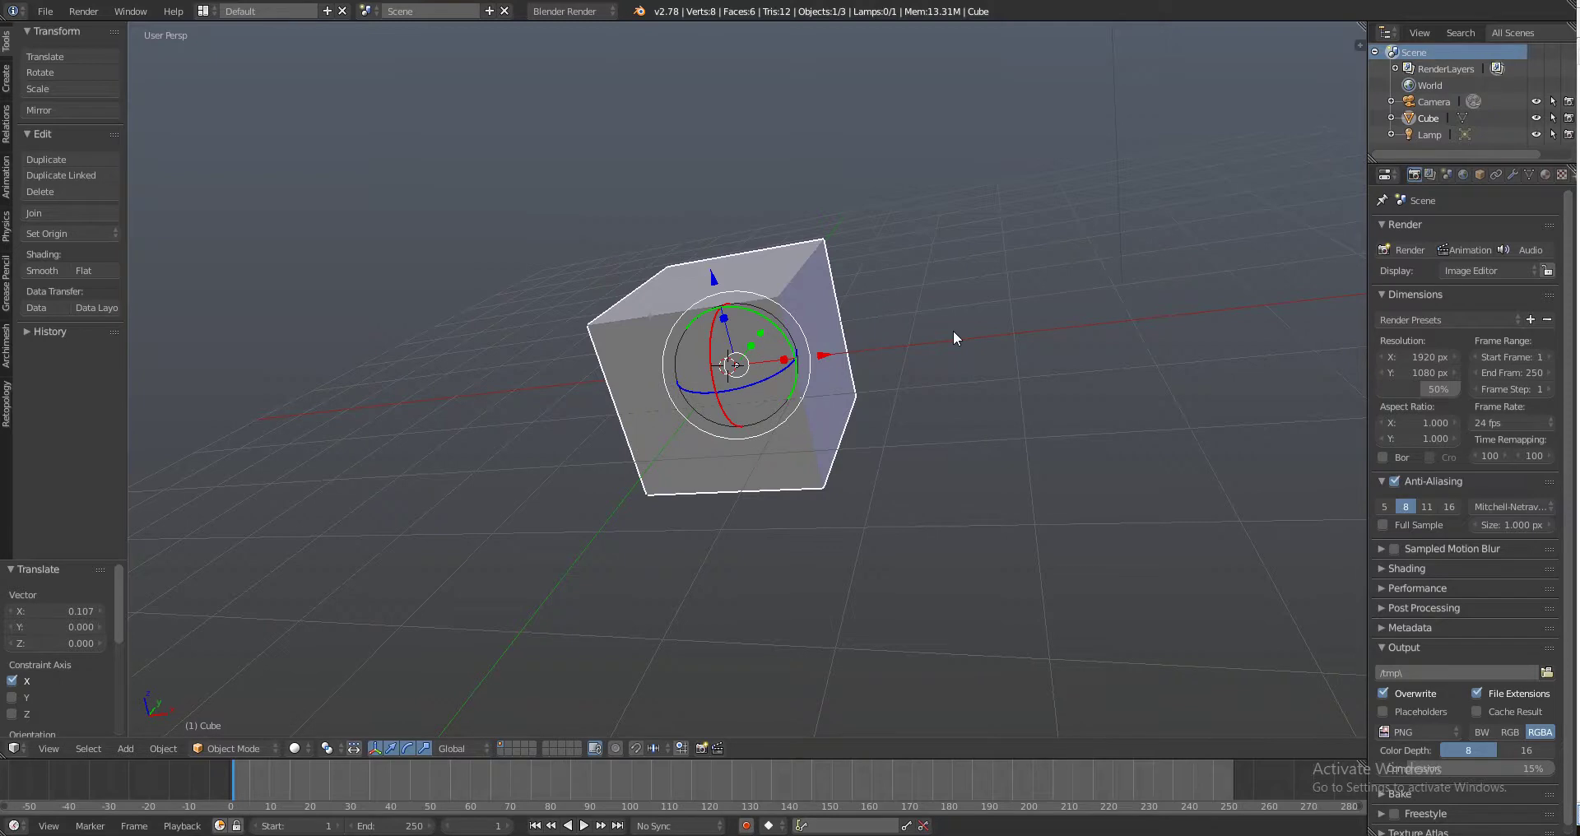
Look at the cube from the front, switch to orthographic projection, and view it from the top and right side
key(KP_1)
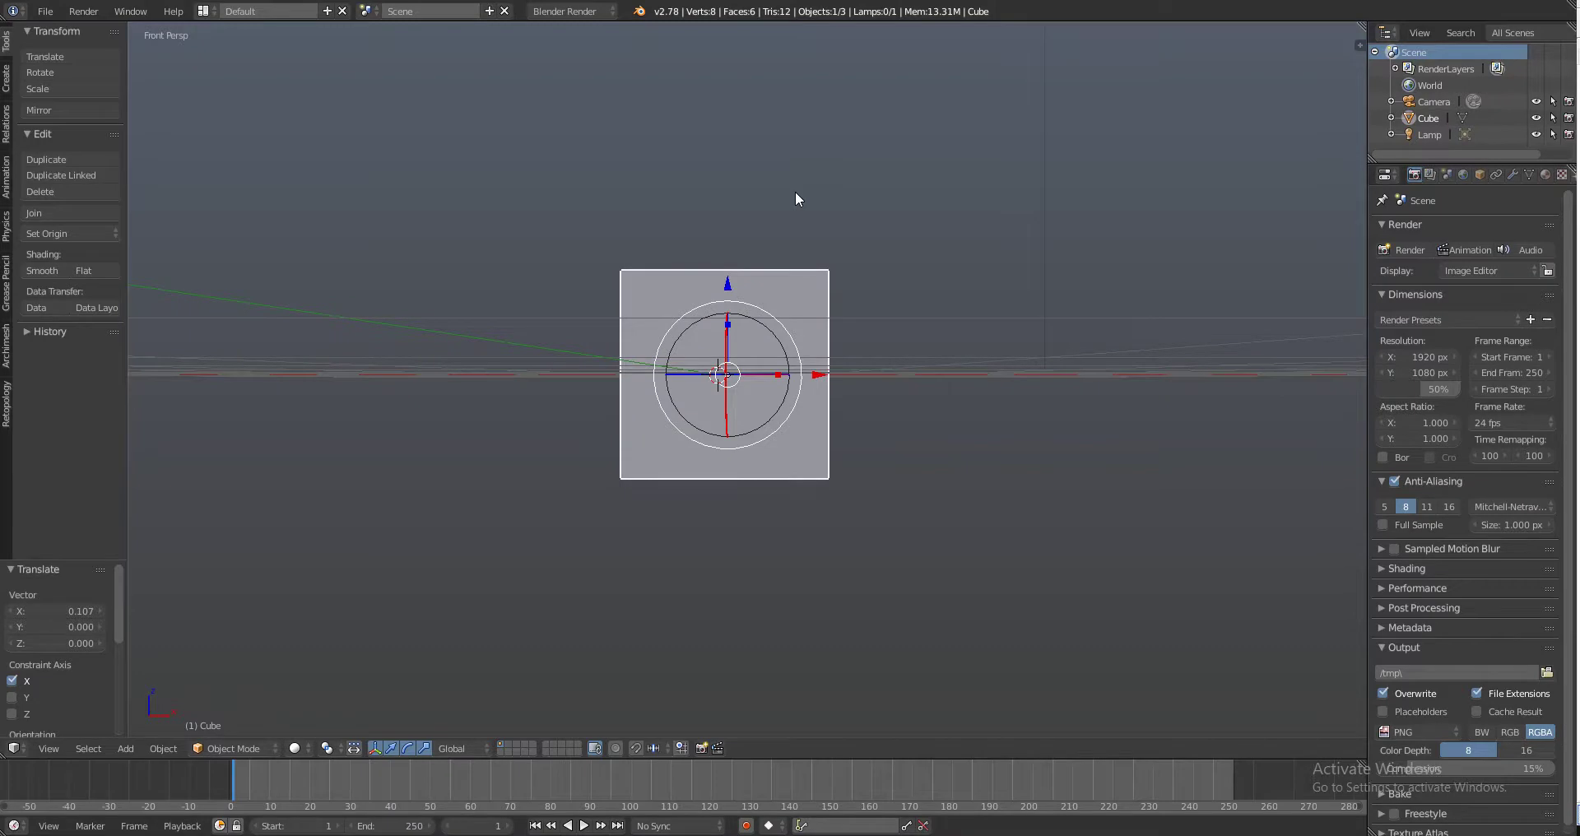
key(KP_5)
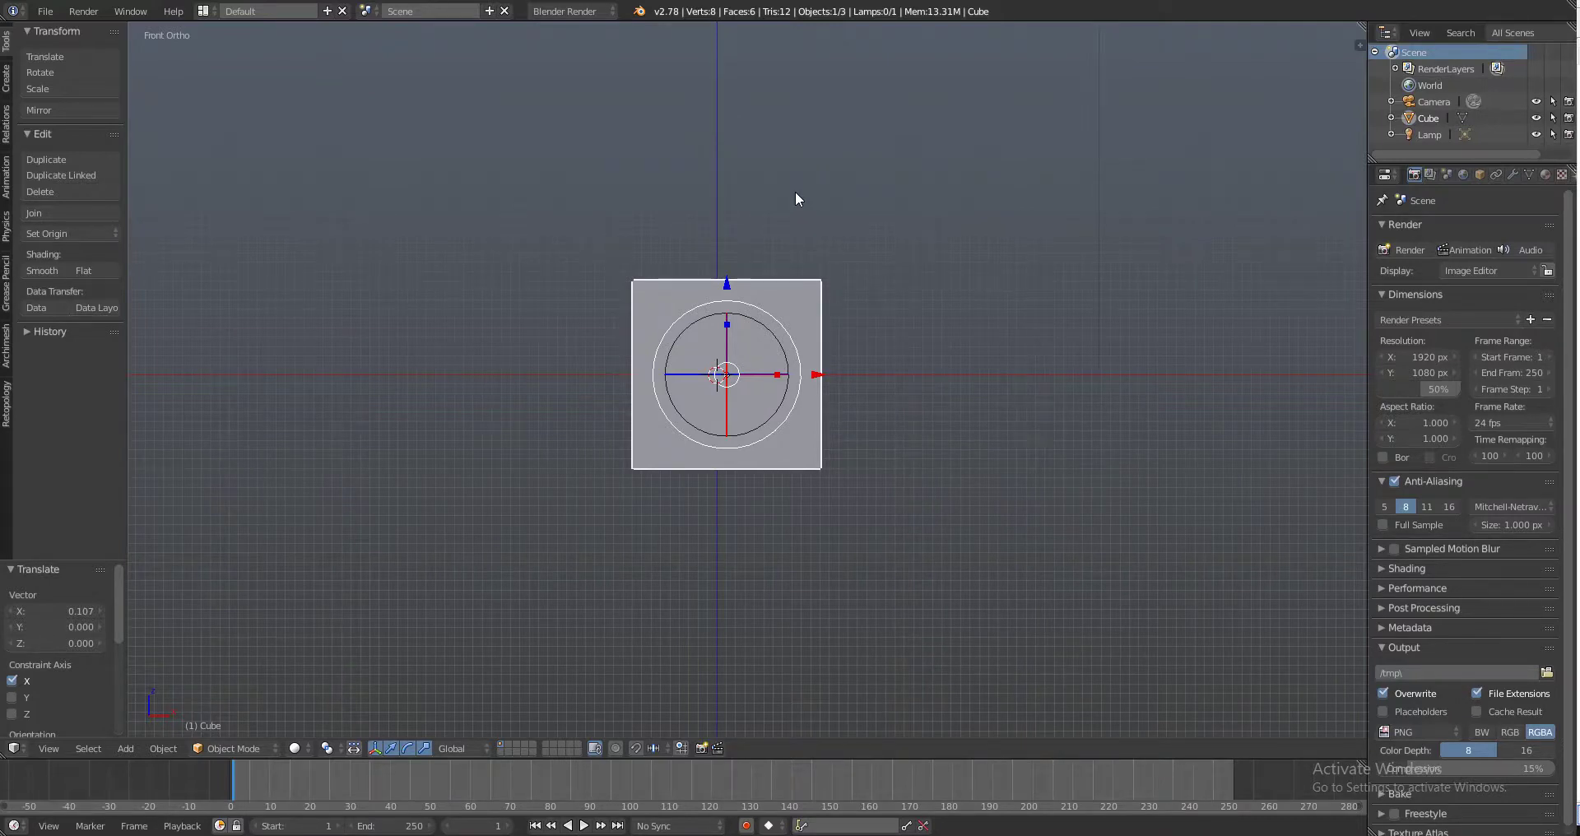
key(KP_7)
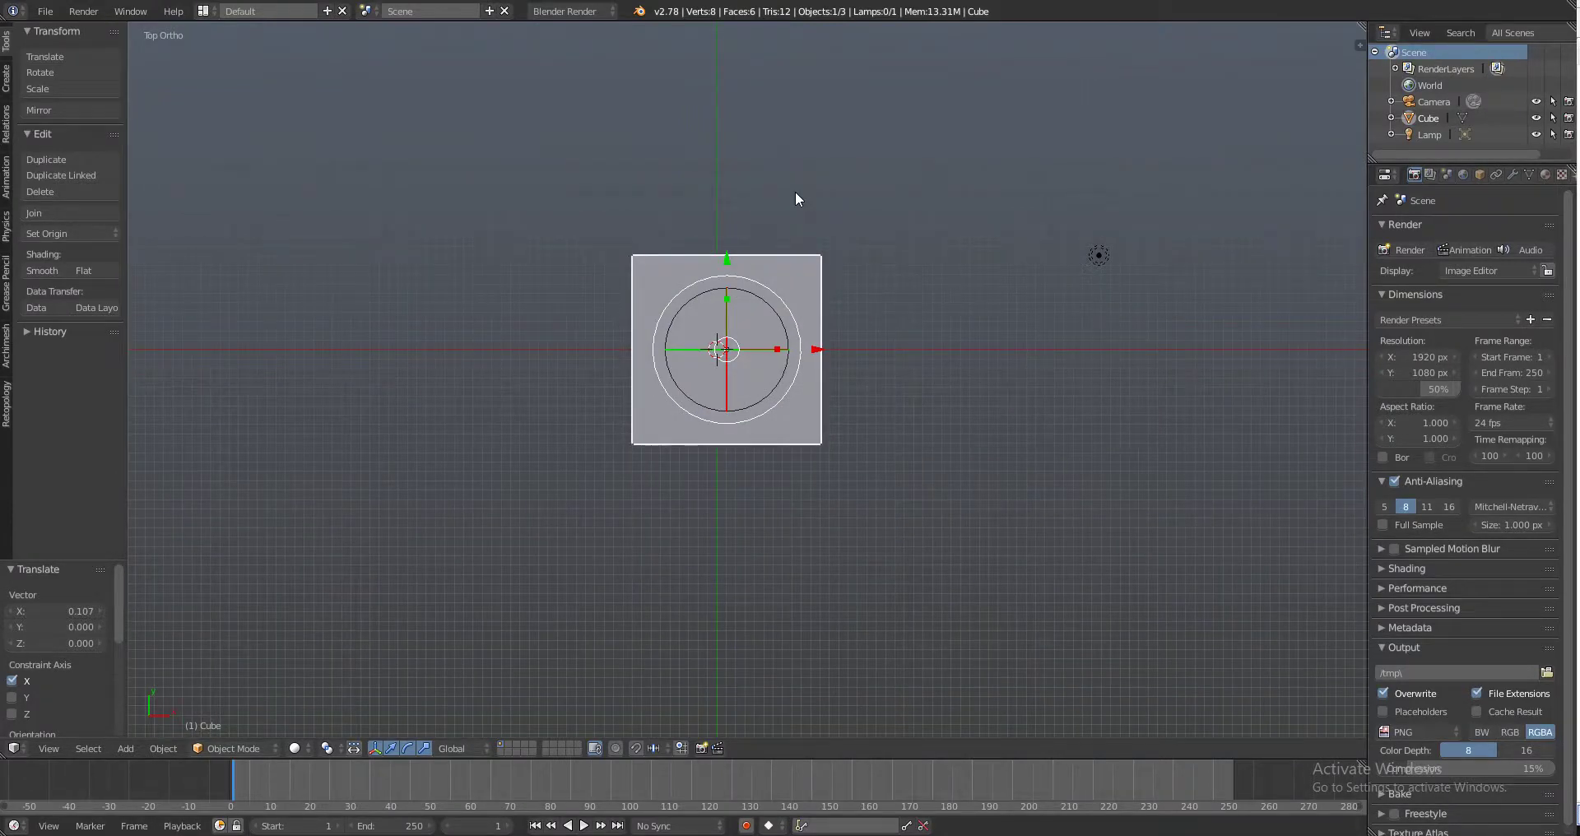
key(KP_3)
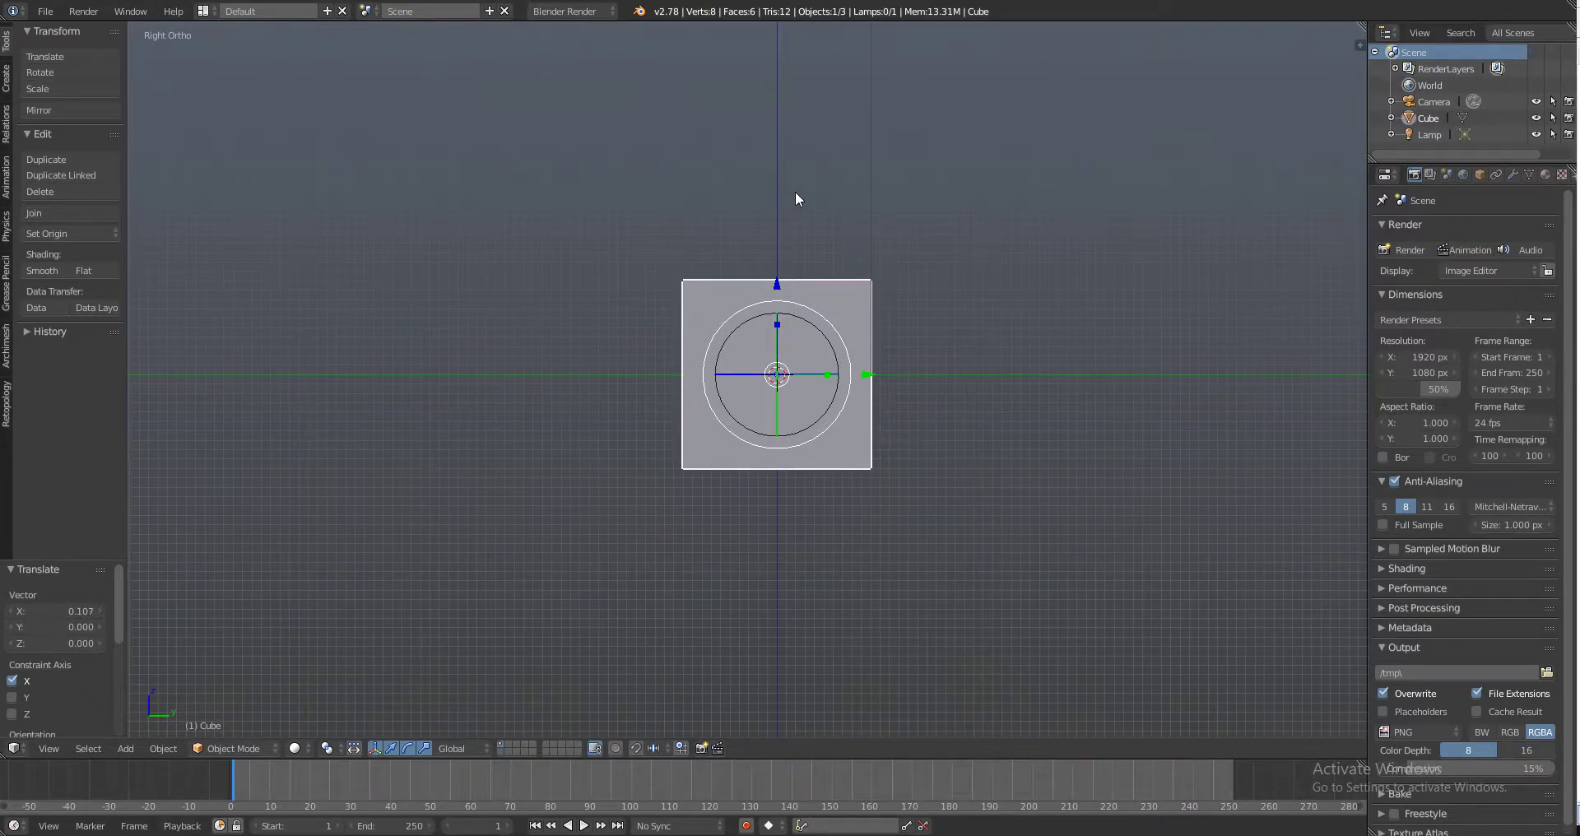
Look at the cube in the back, bottom and left orthographic views
key(ctrl)
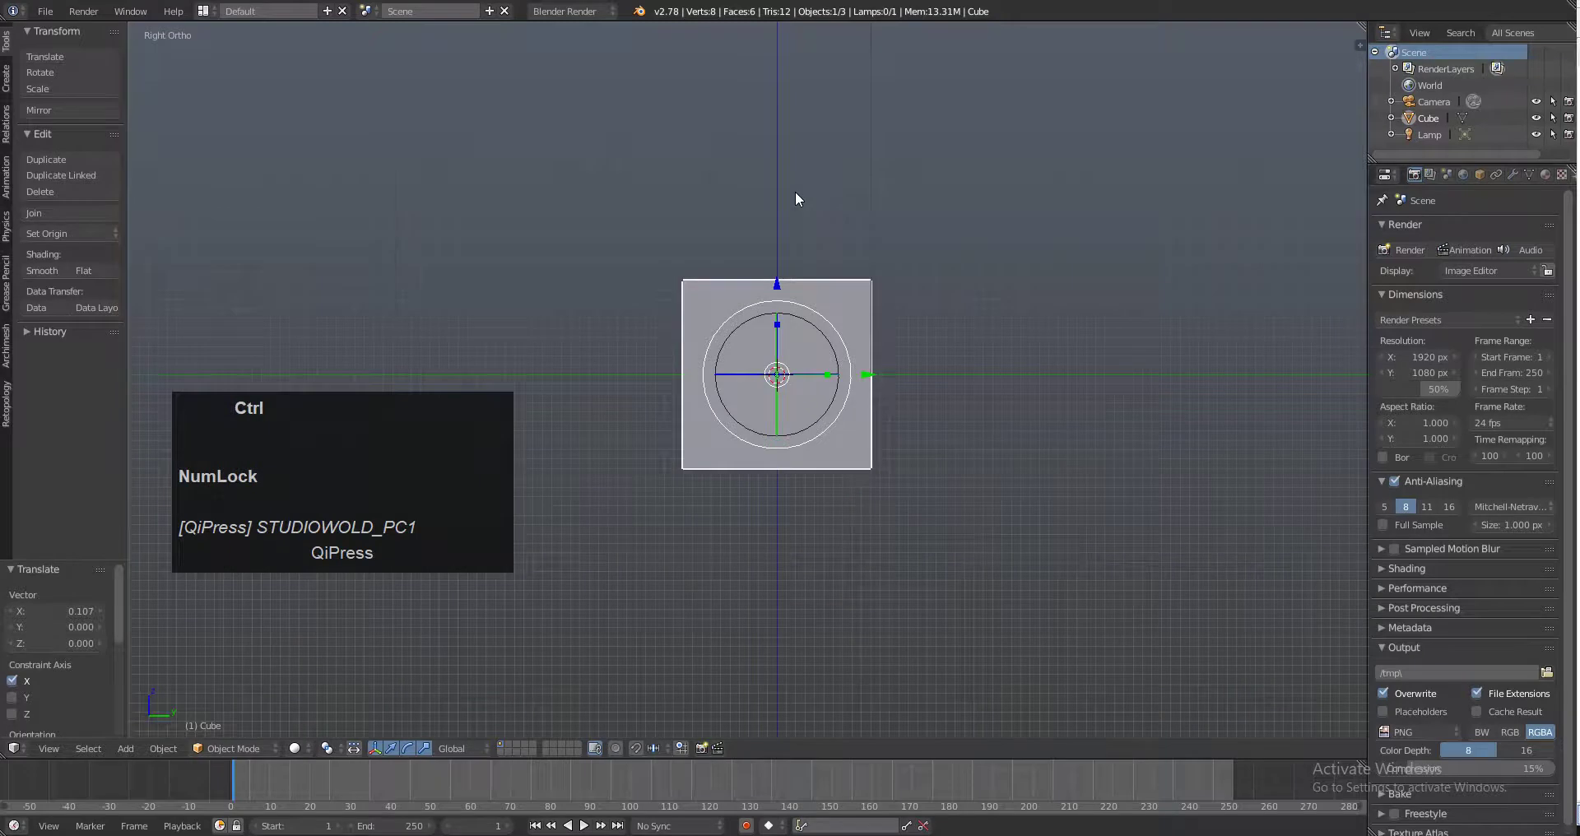
key(ctrl+KP_1)
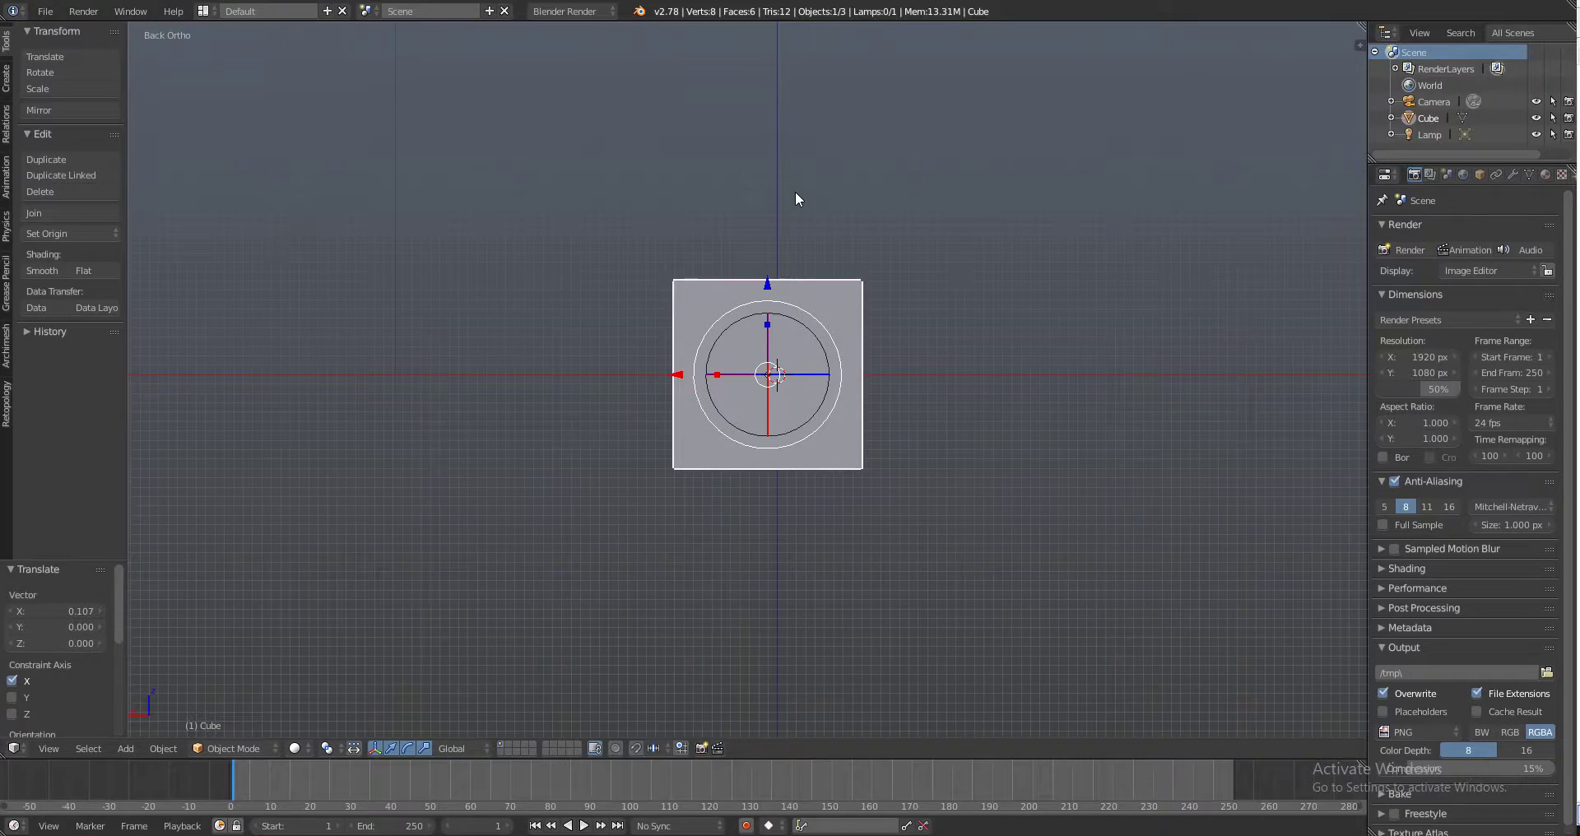
key(ctrl+KP_7)
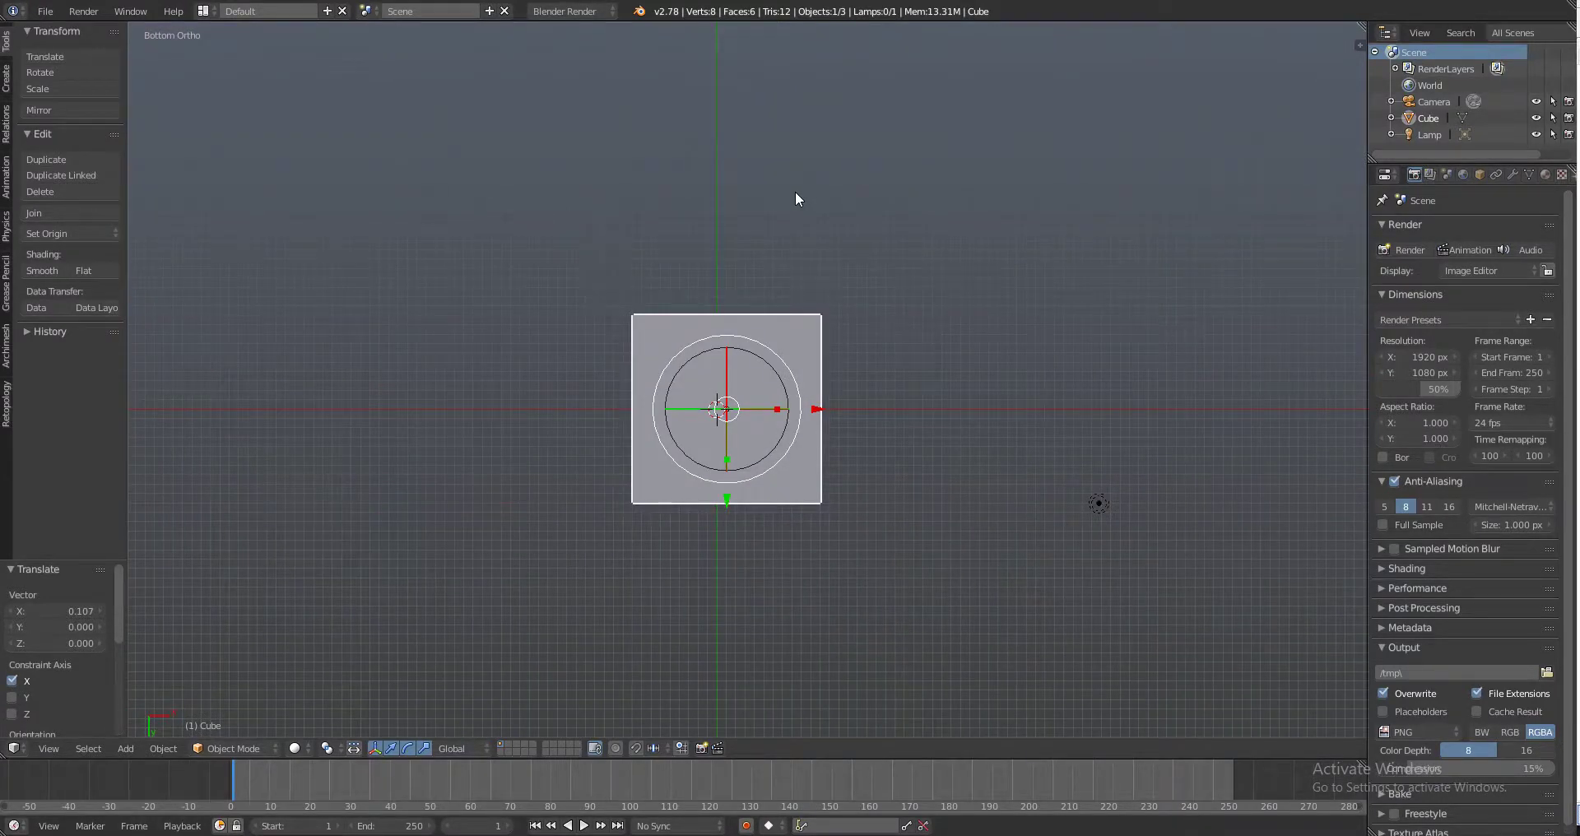
key(ctrl+Num_Lock)
key(ctrl+KP_3)
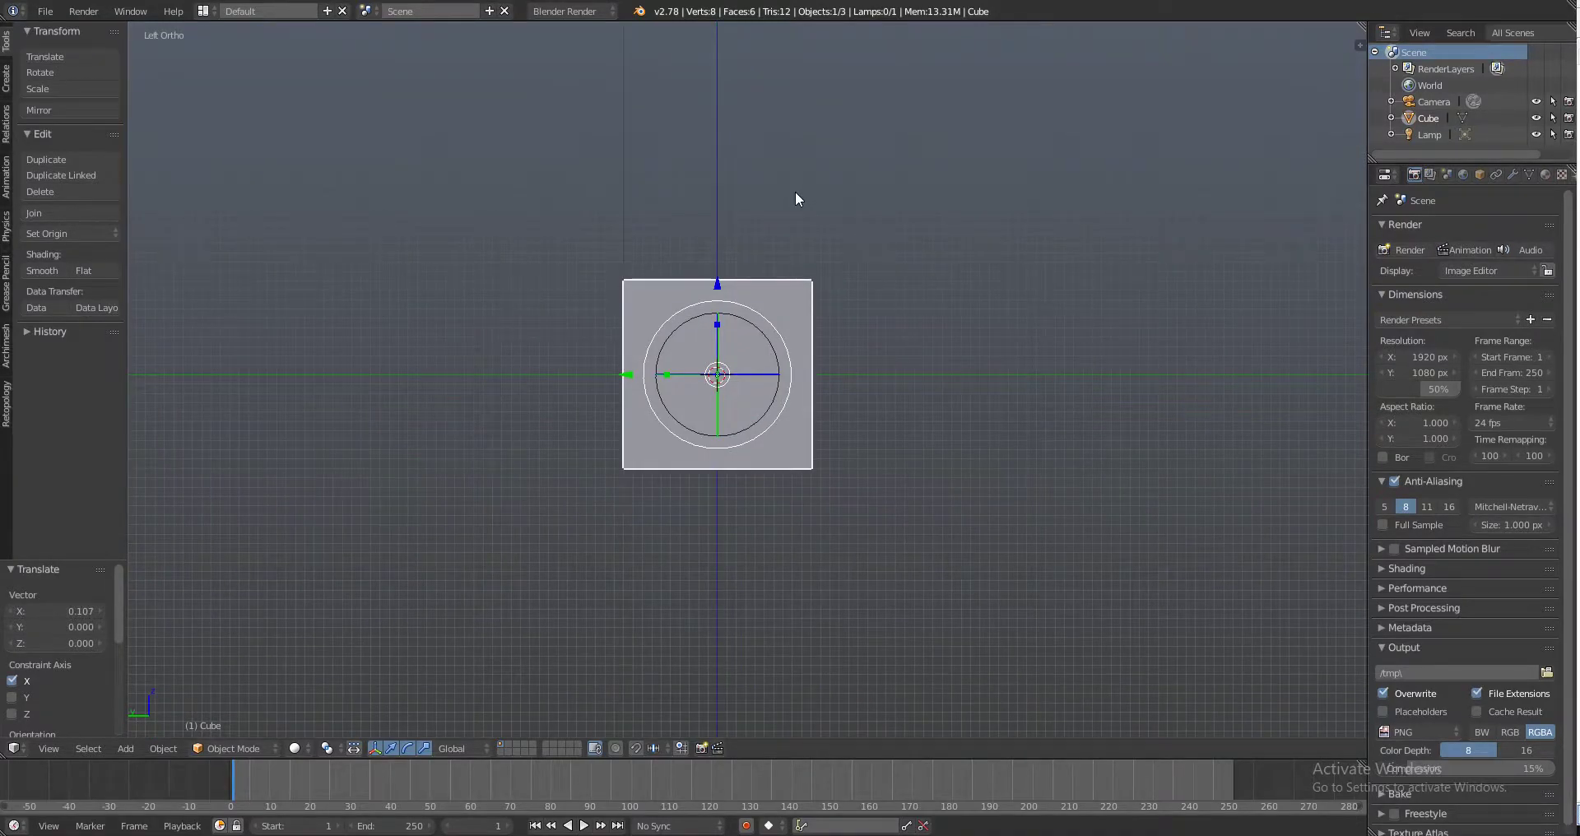
Compare the cube's opposite orthographic views in pairs: right and left, top and bottom, front and back
key(KP_3)
key(ctrl+KP_3)
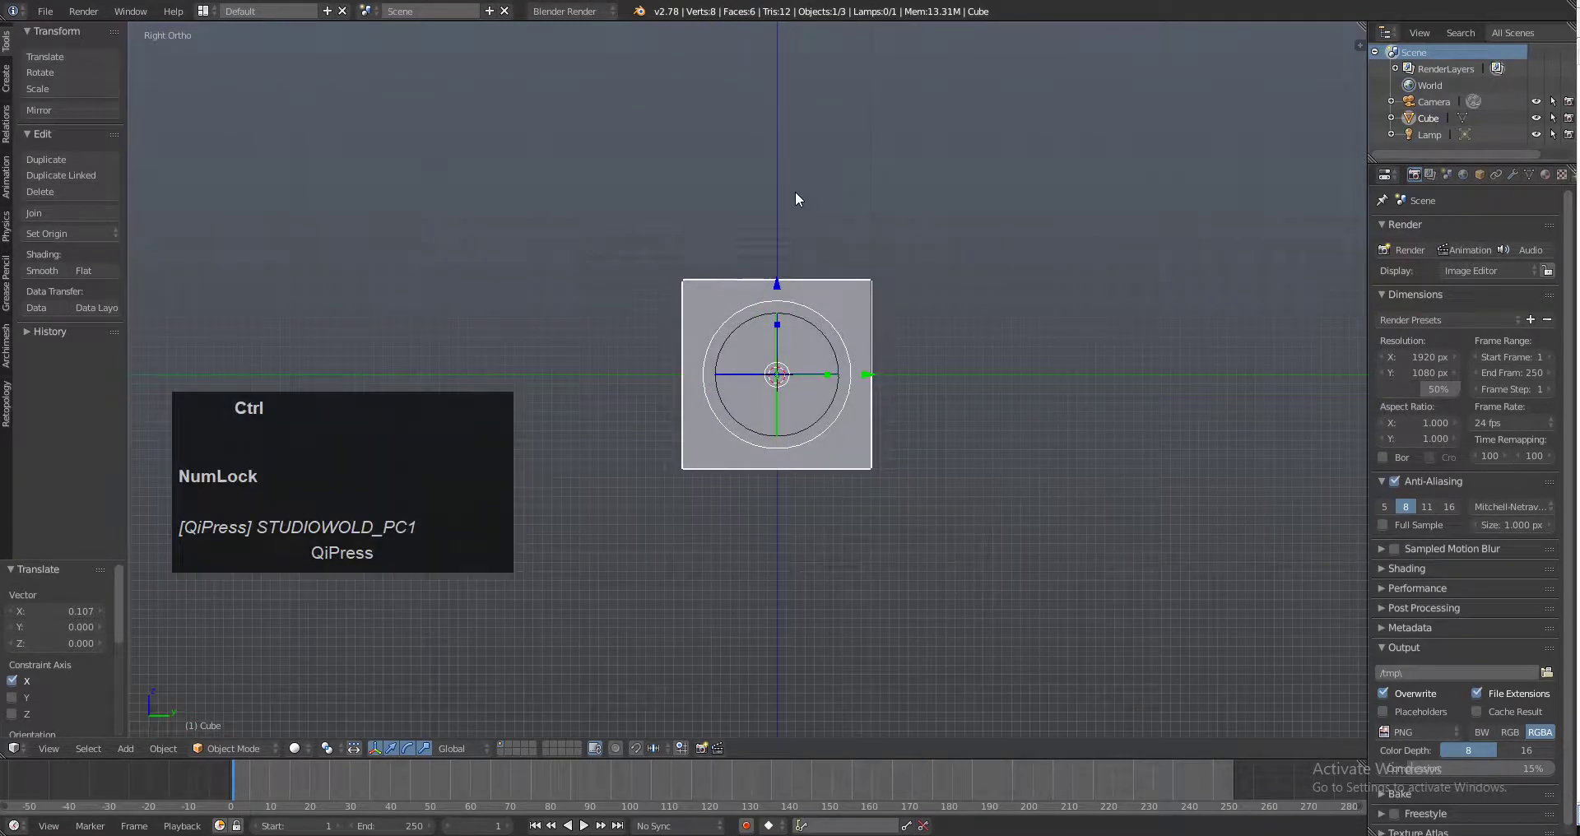
key(KP_7)
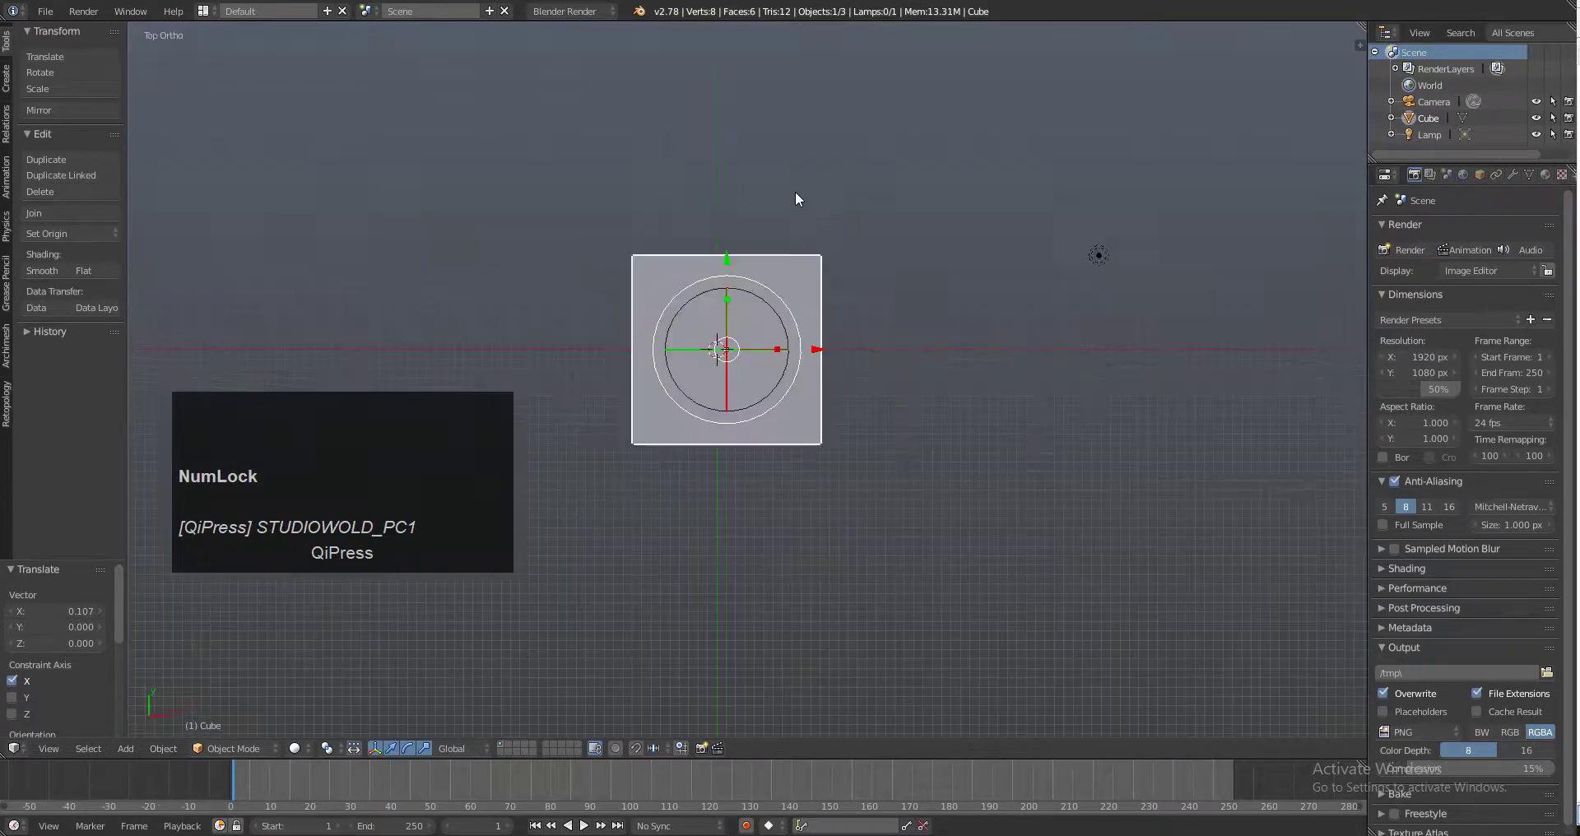
key(ctrl+KP_7)
key(KP_1)
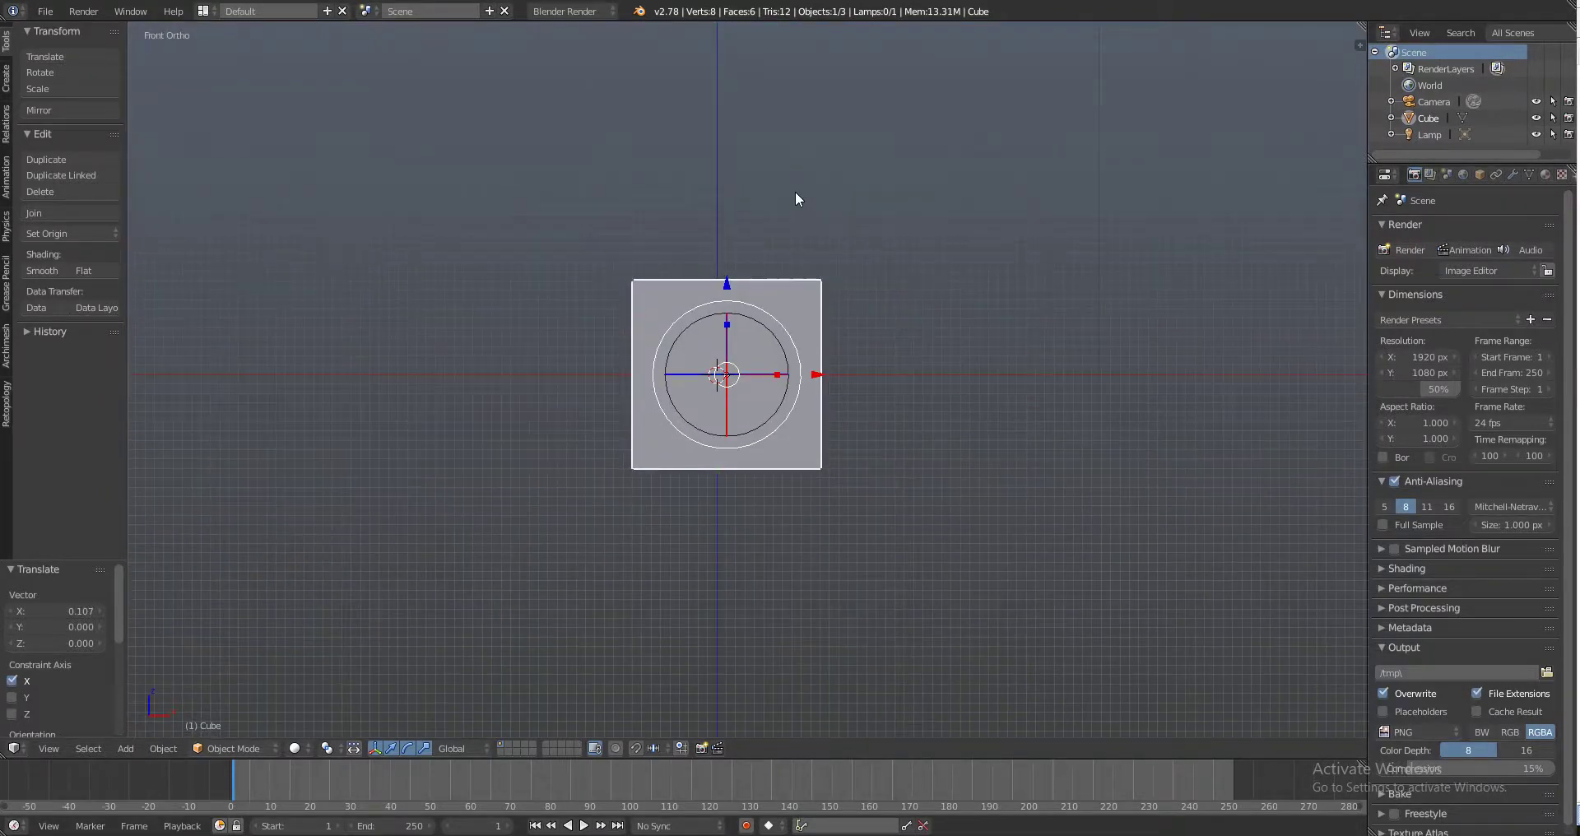
key(ctrl+KP_1)
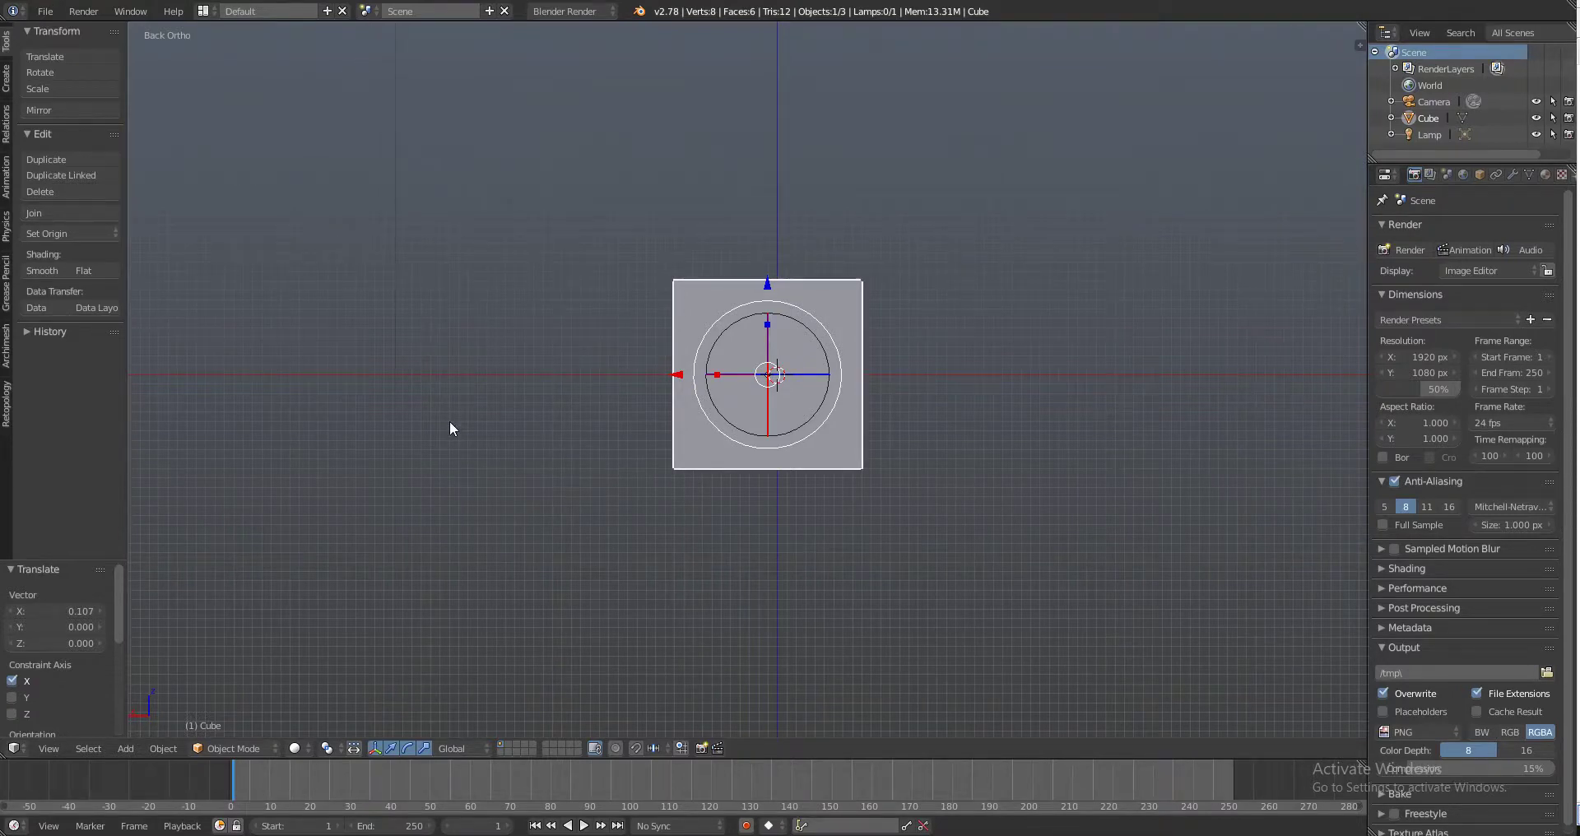
key(Num_Lock)
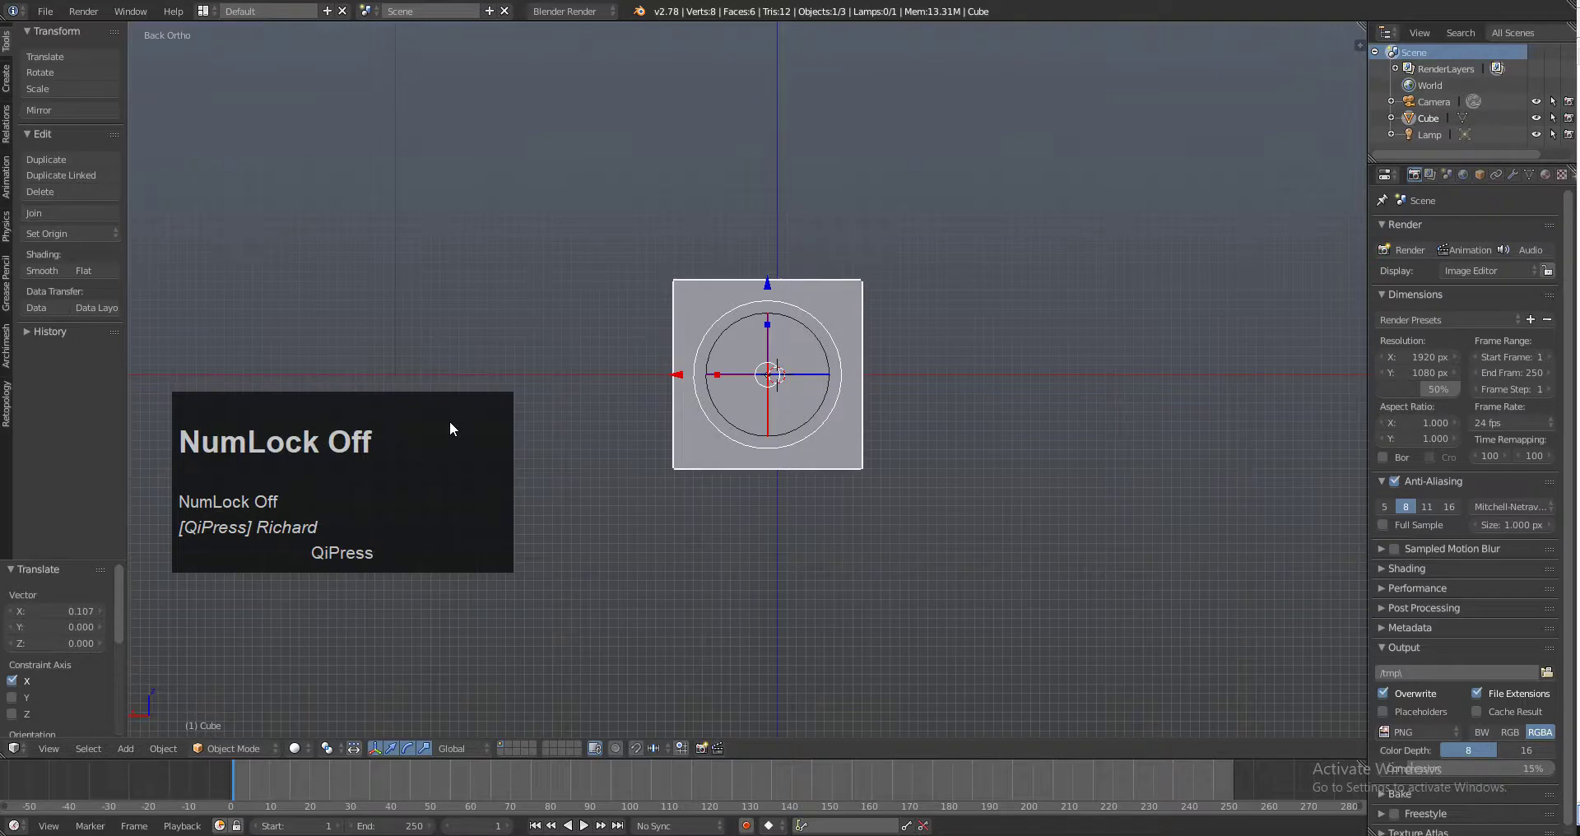
key(Num_Lock)
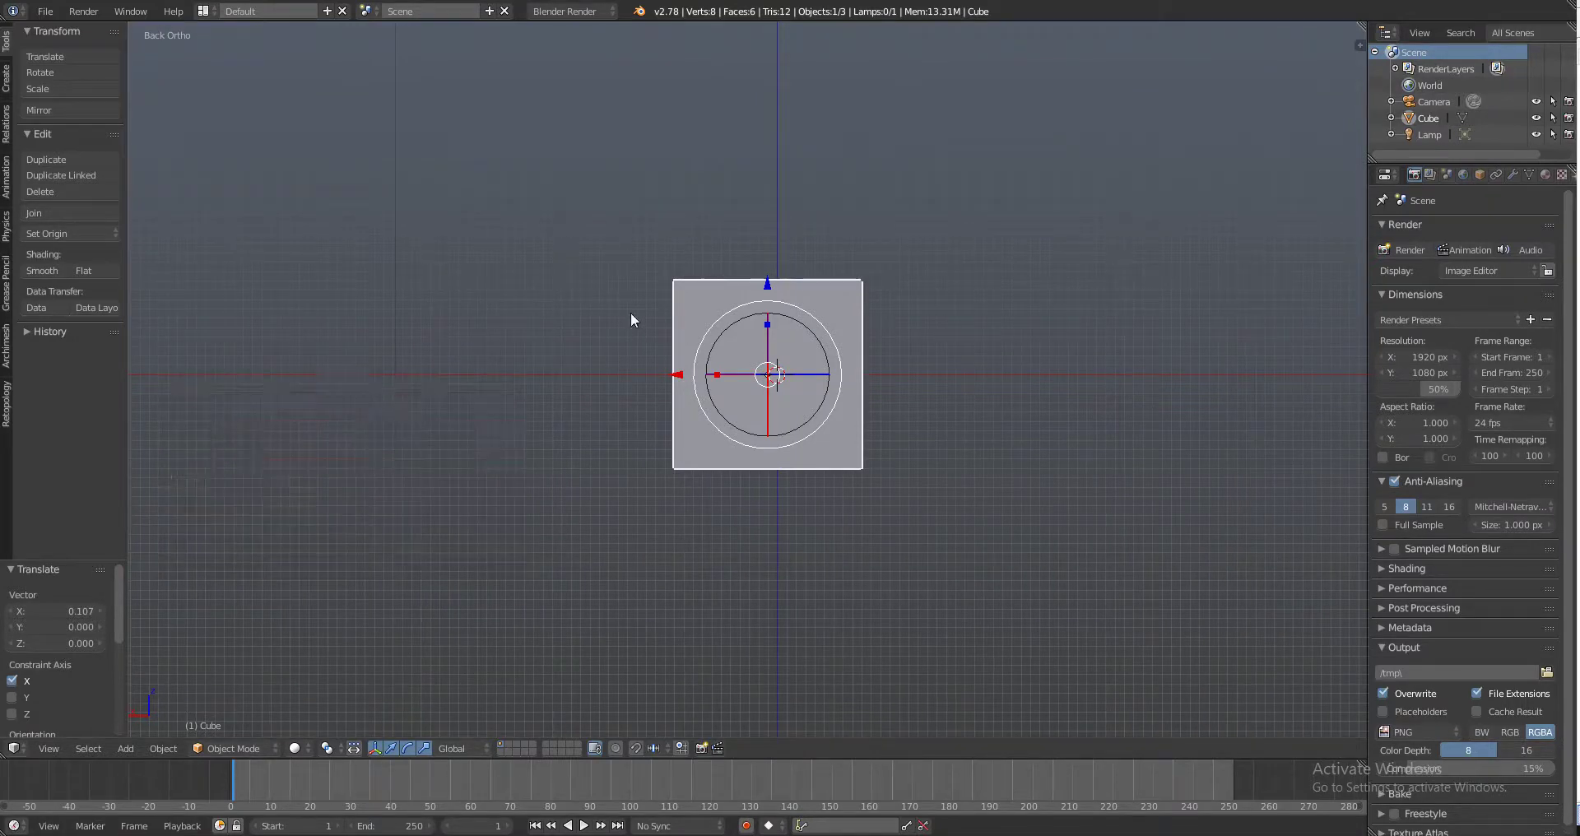
Inspect the cube's back face up close, and its front face in orthographic view
alt+shift+drag(831, 347, 869, 354)
scroll(757, 381, up, 2)
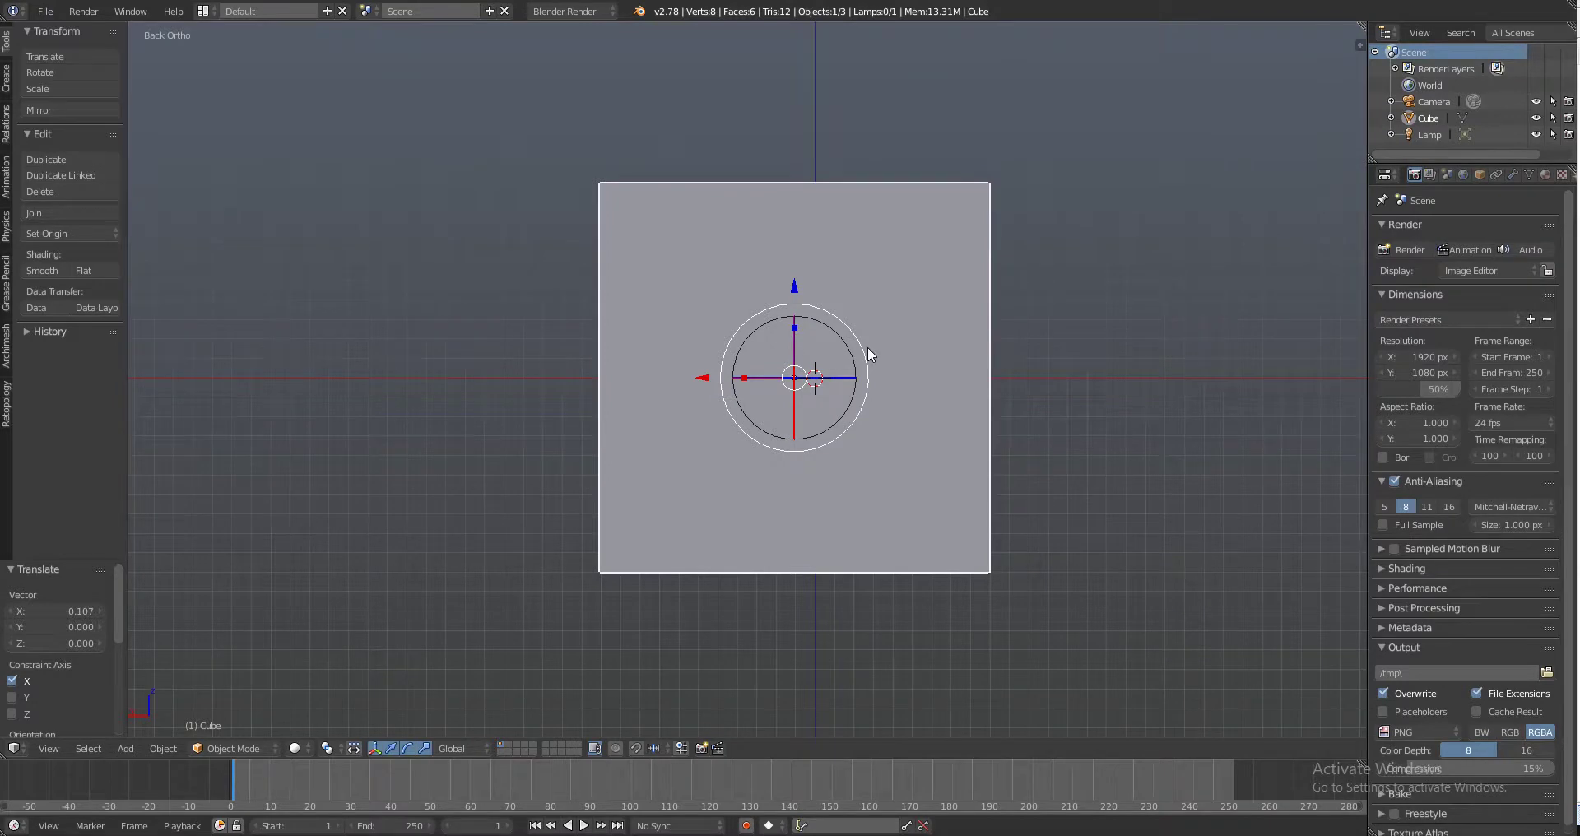
key(KP_1)
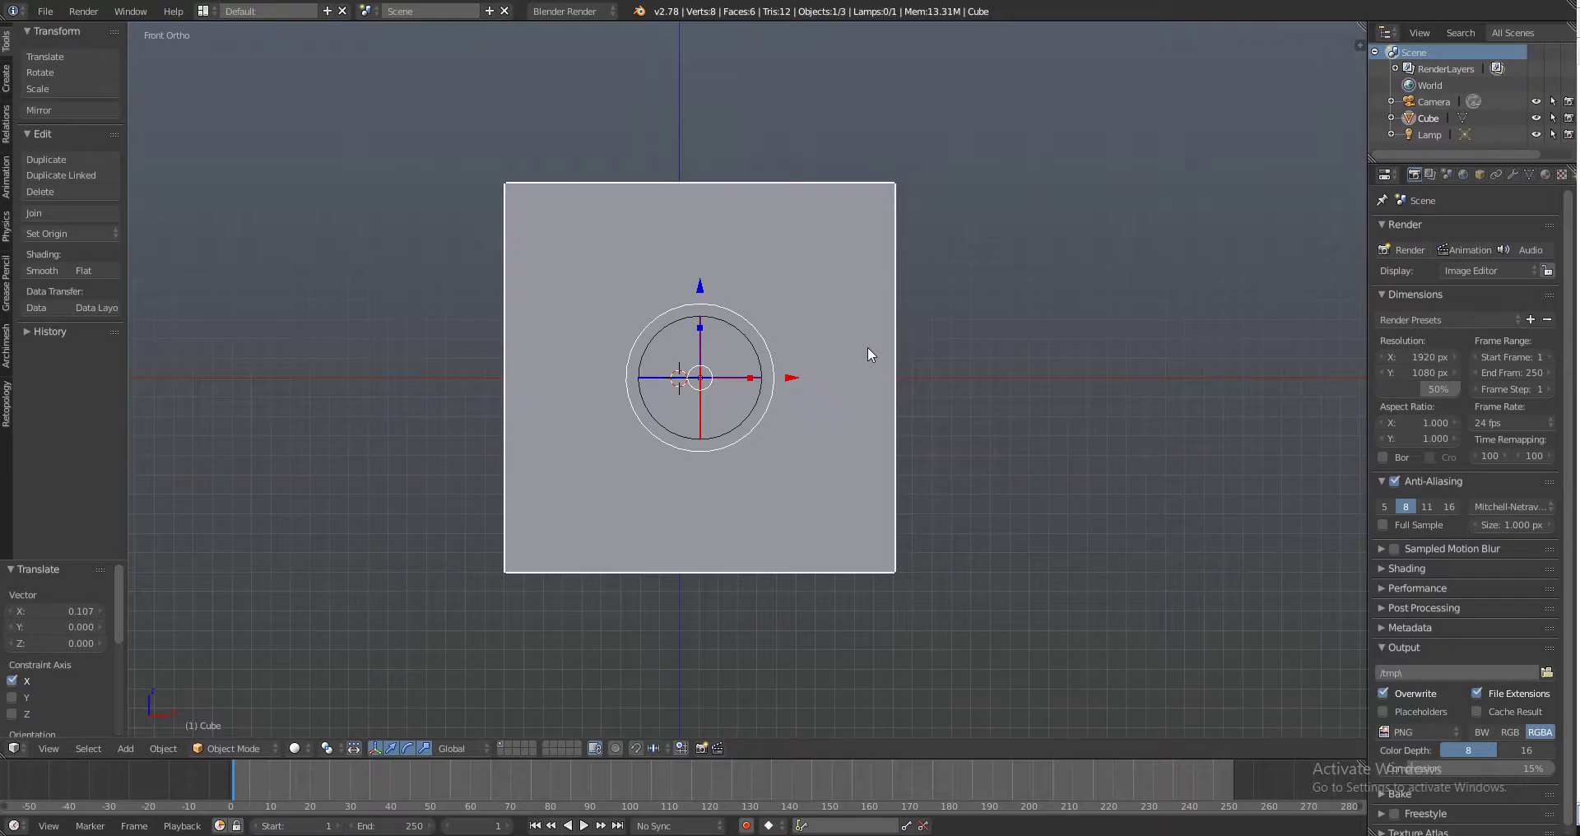
Examine the whole cube from an angled orthographic view showing its top and two sides
alt+drag(1072, 288, 921, 359)
scroll(950, 322, down, 3)
alt+shift+drag(891, 408, 886, 348)
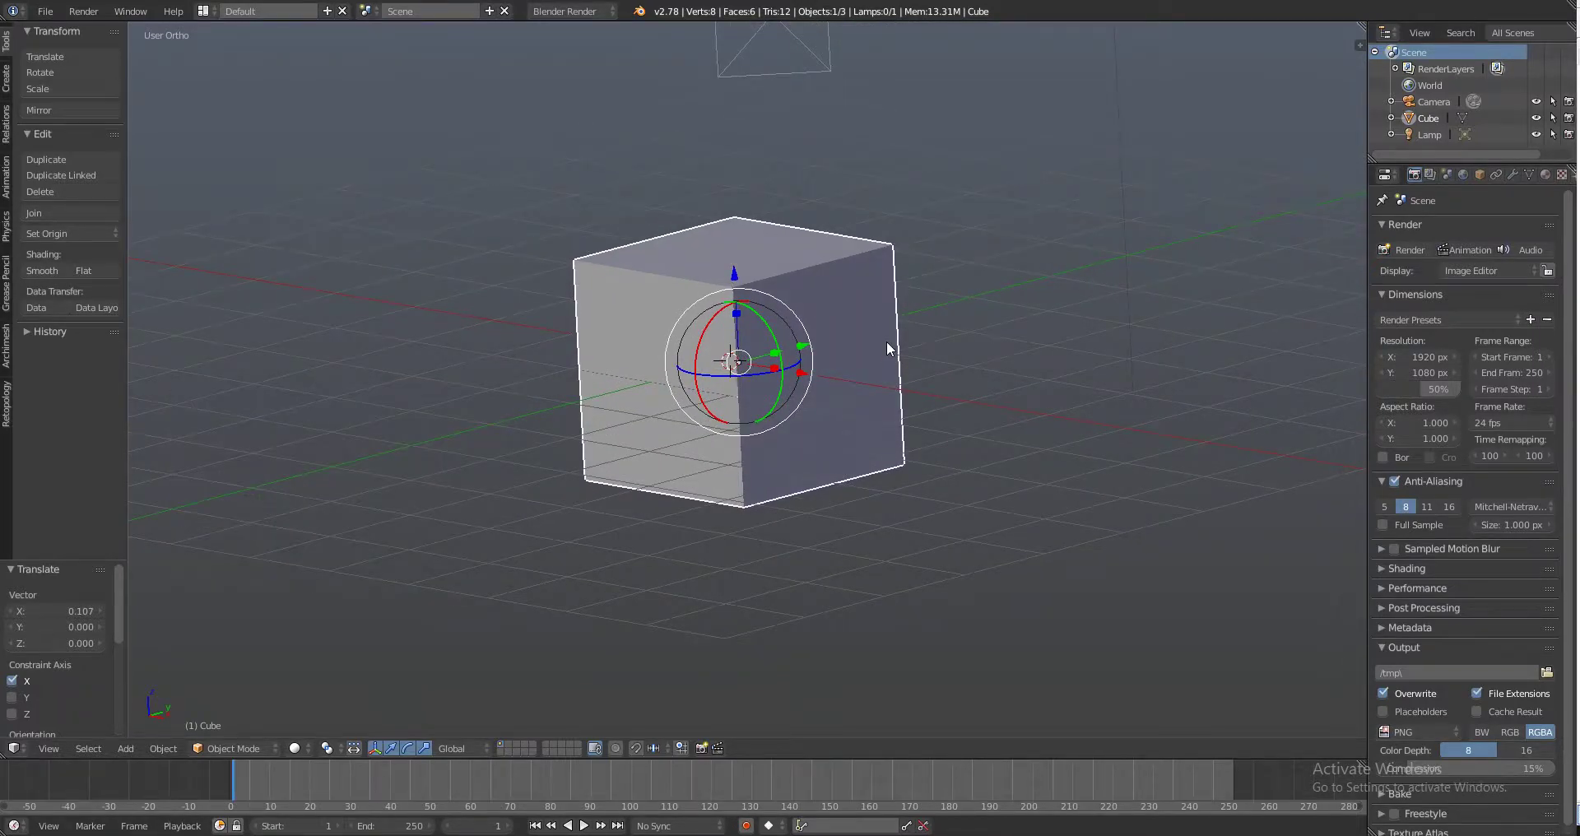
alt+drag(886, 341, 901, 347)
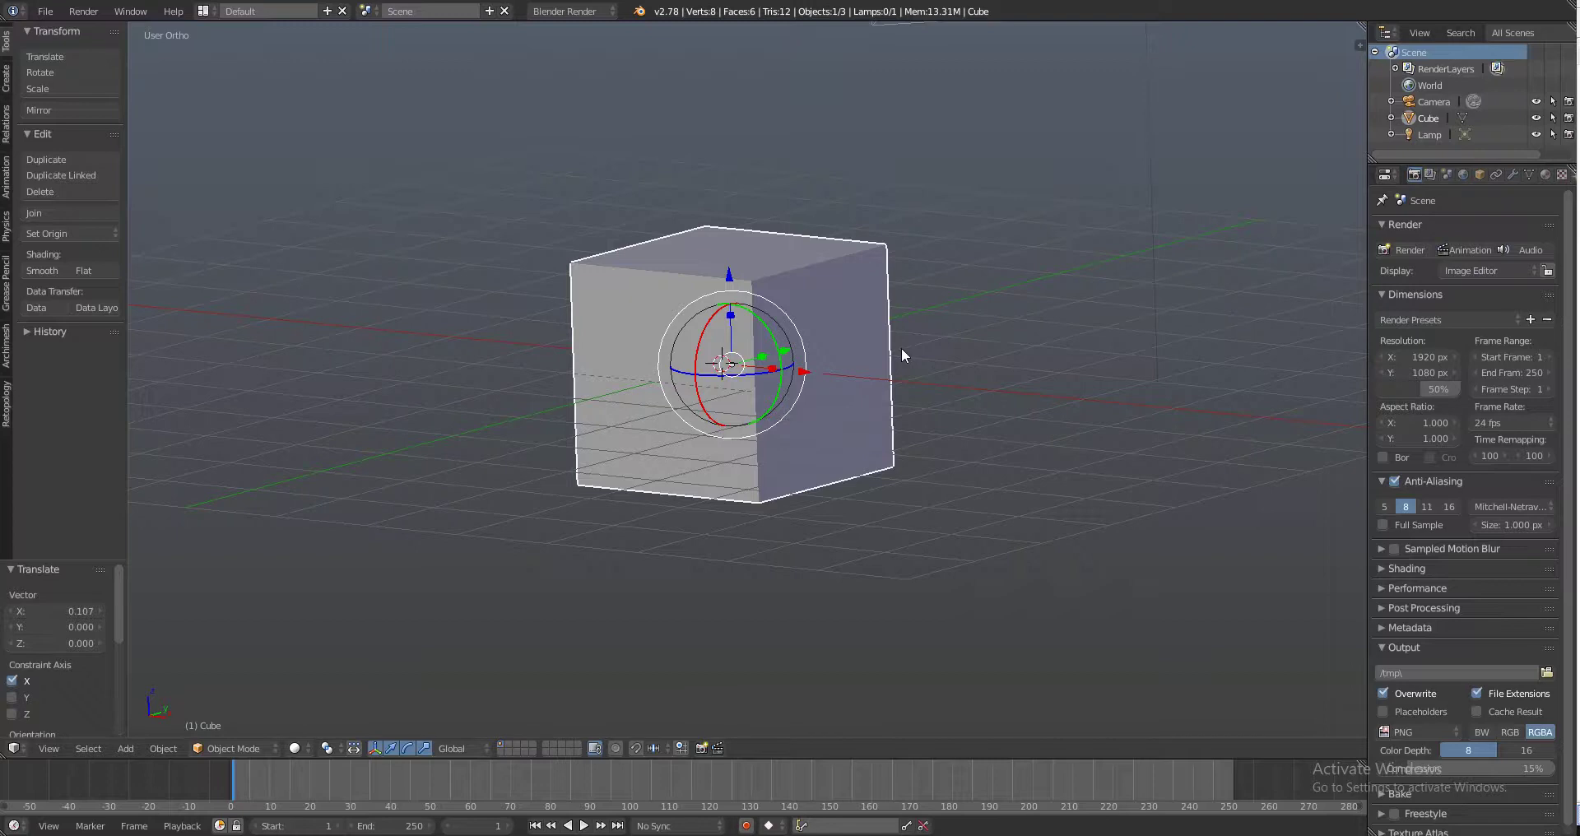
View the cube straight from the top, the front and the right side
key(KP_7)
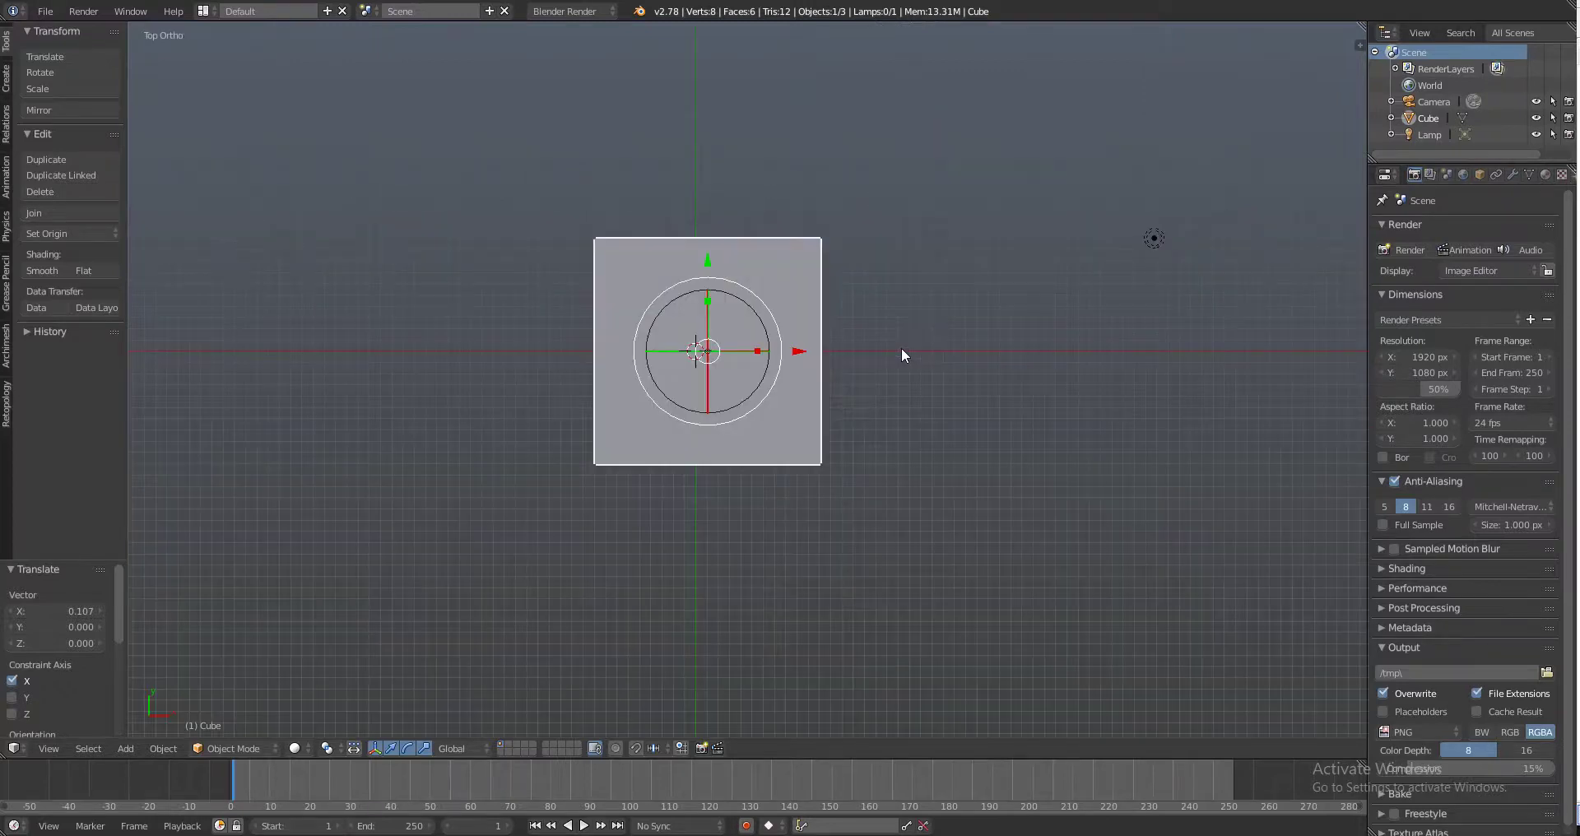
key(KP_1)
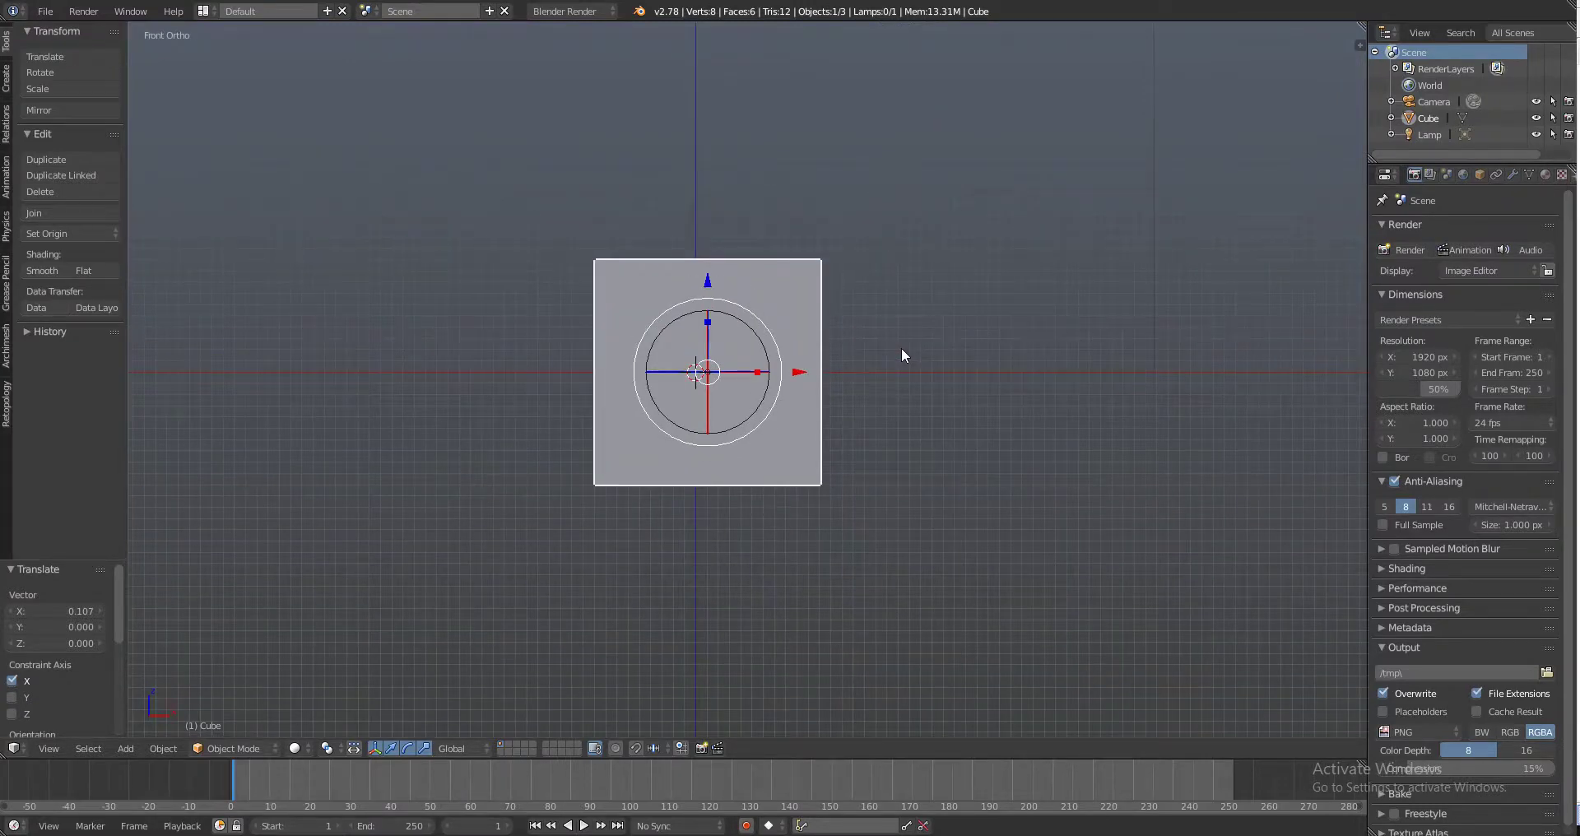
key(KP_3)
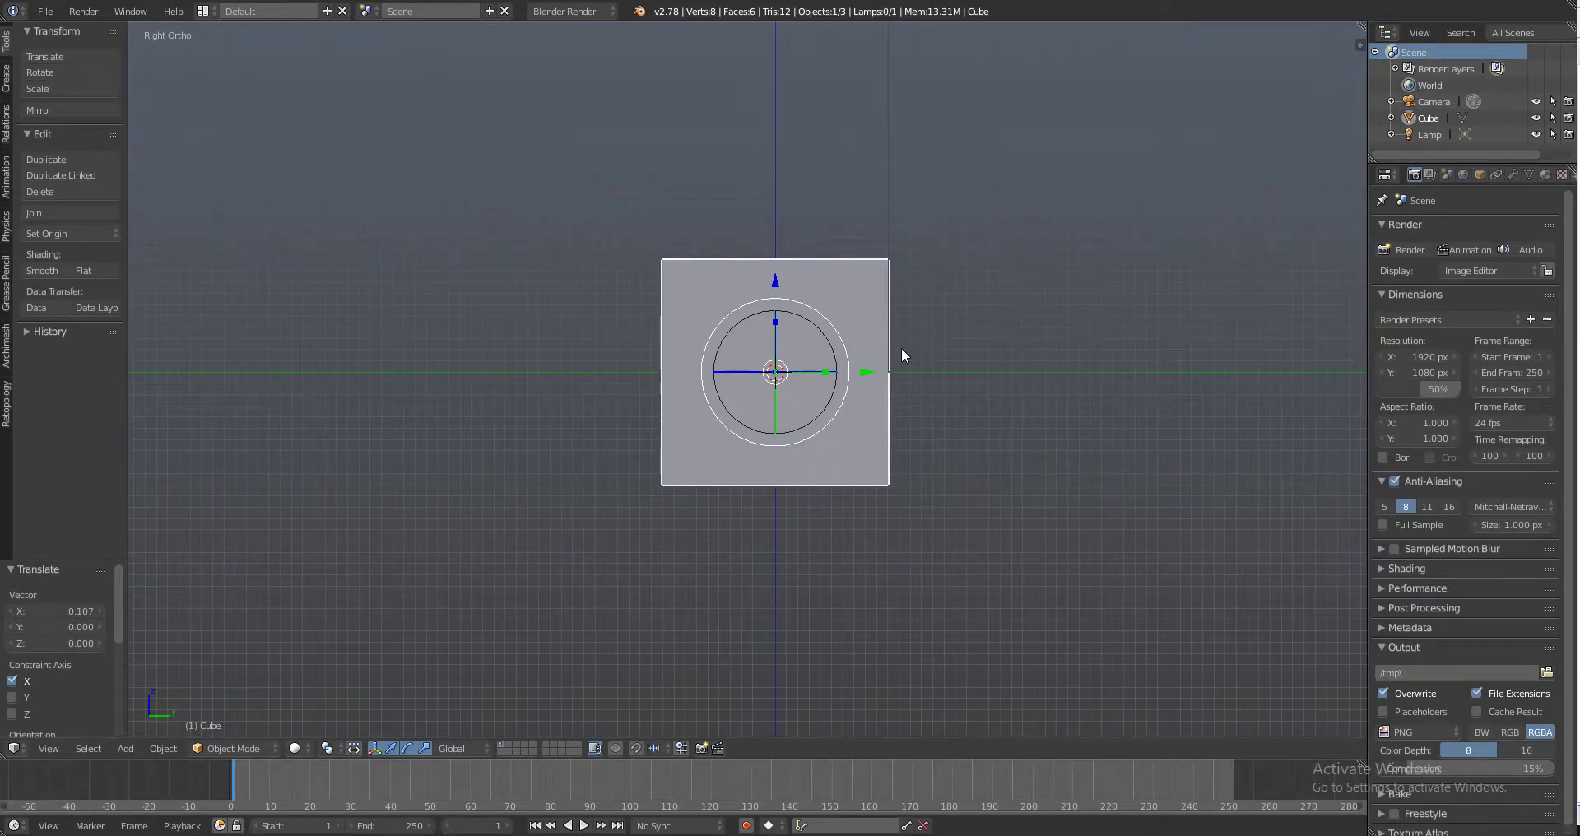
Compare perspective and orthographic projection in the right view, ending in orthographic
key(KP_5)
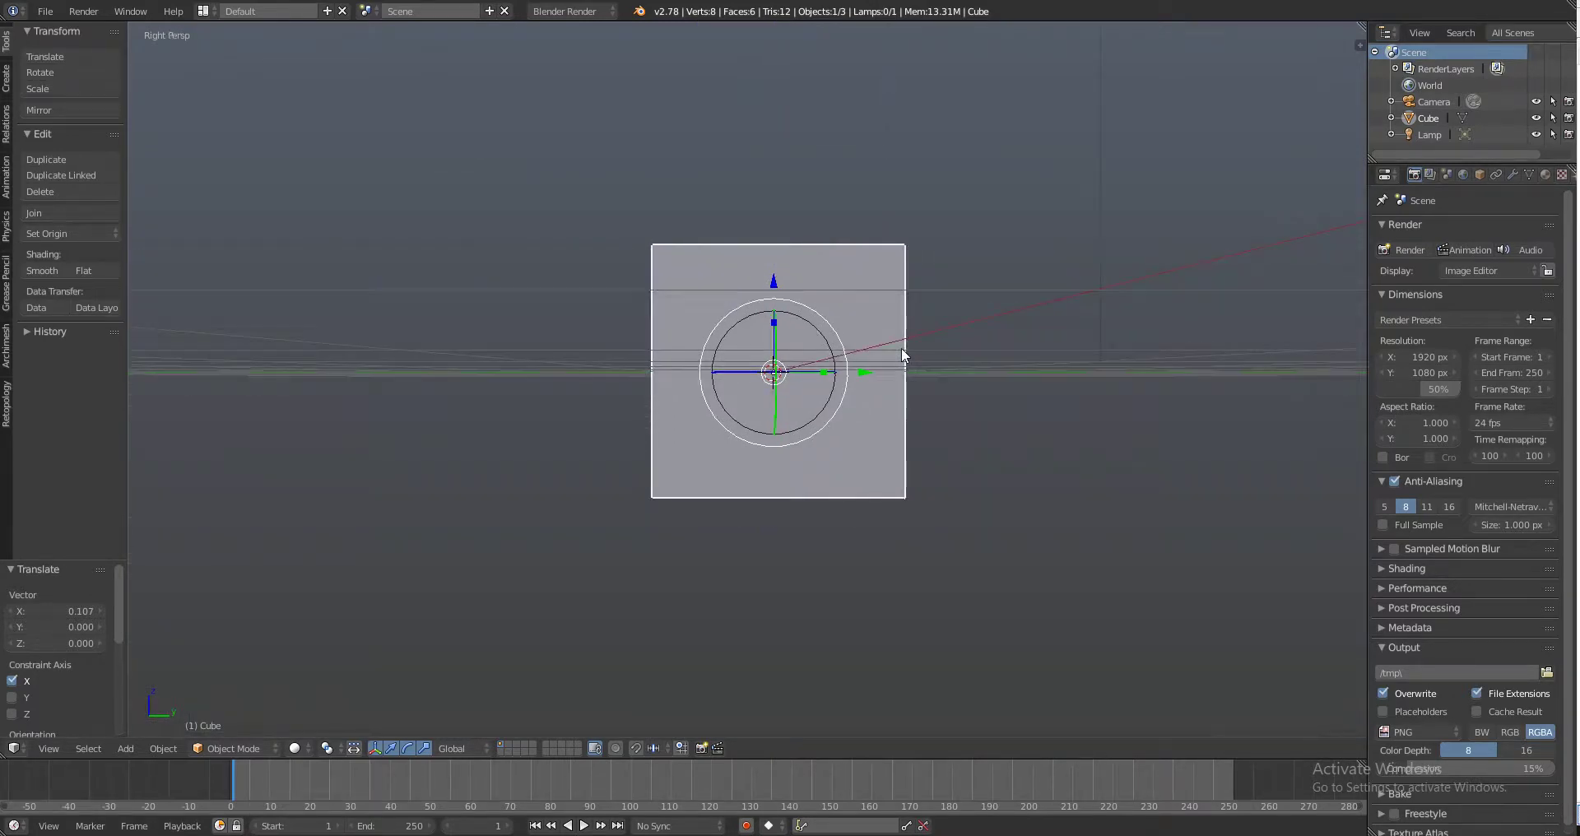
key(KP_5)
key(KP_5)
key(KP_5)
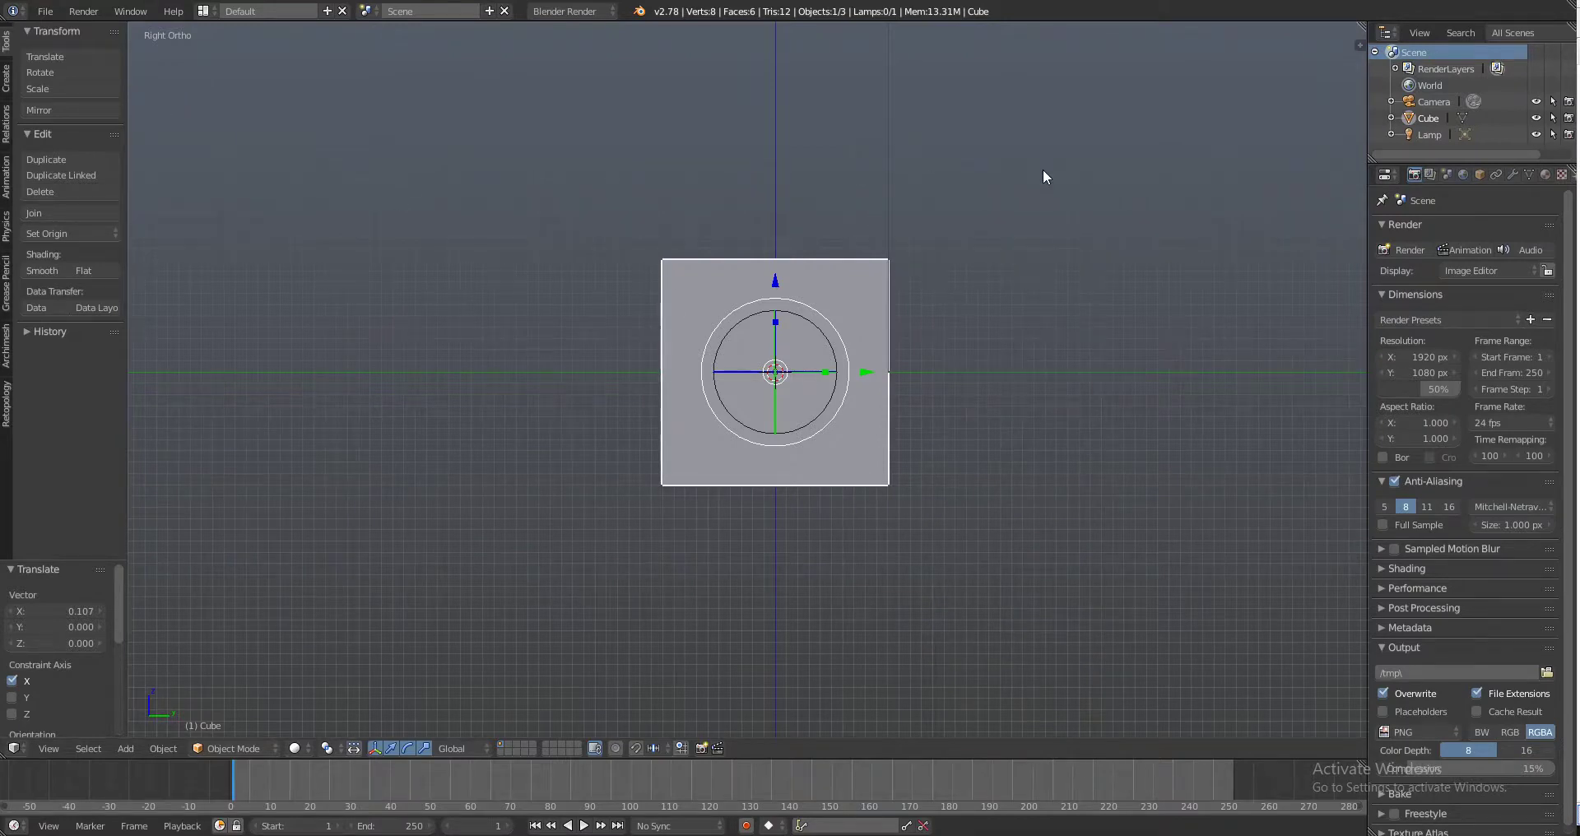
Examine the cube from an angled orthographic view and compare it with perspective projection
key(Num_Lock)
alt+drag(1165, 154, 1036, 241)
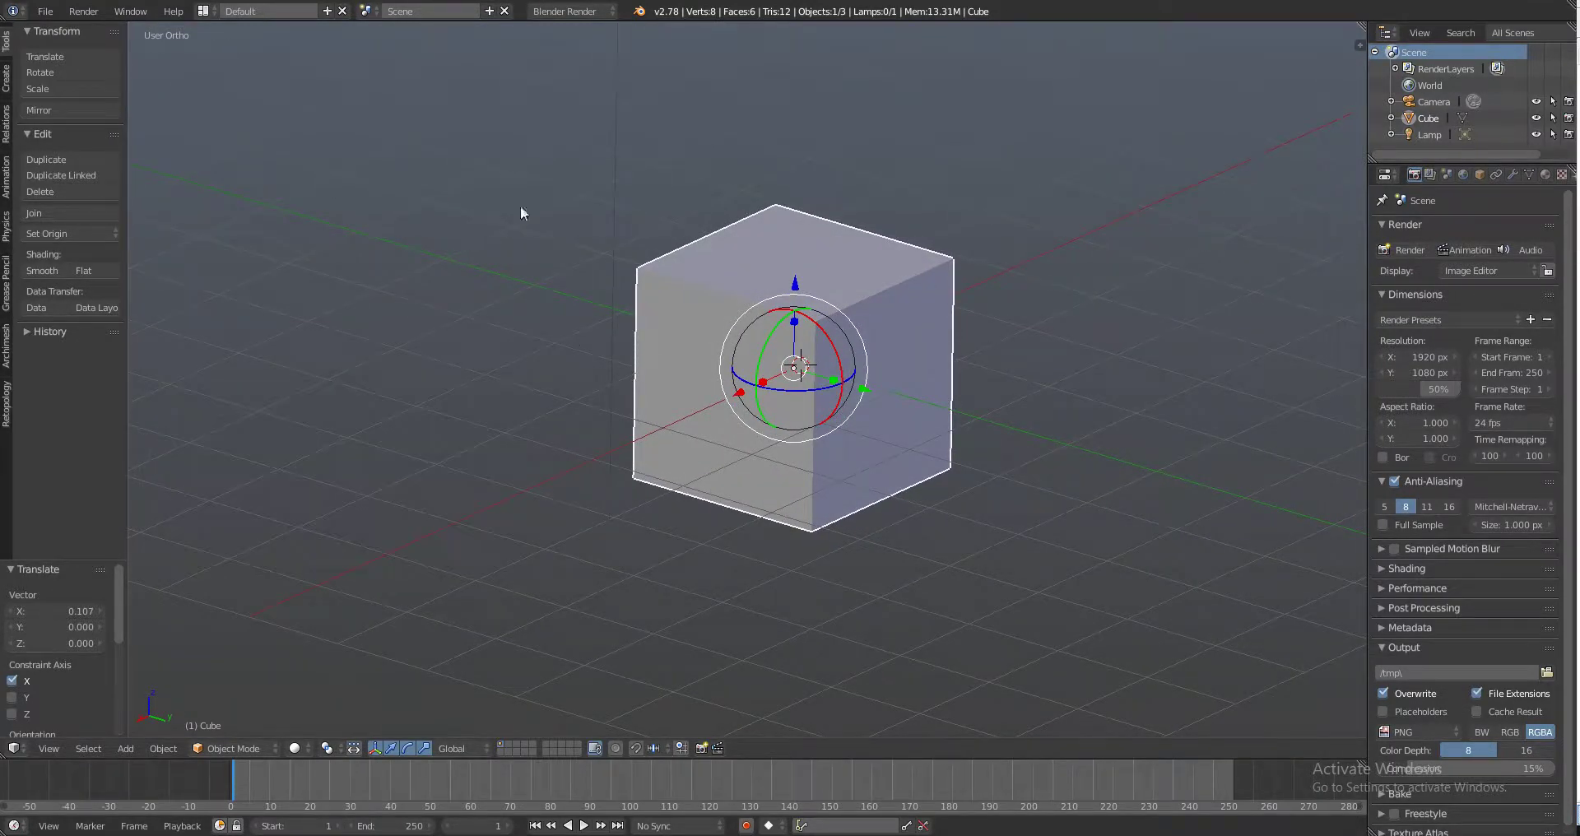
alt+drag(936, 238, 890, 253)
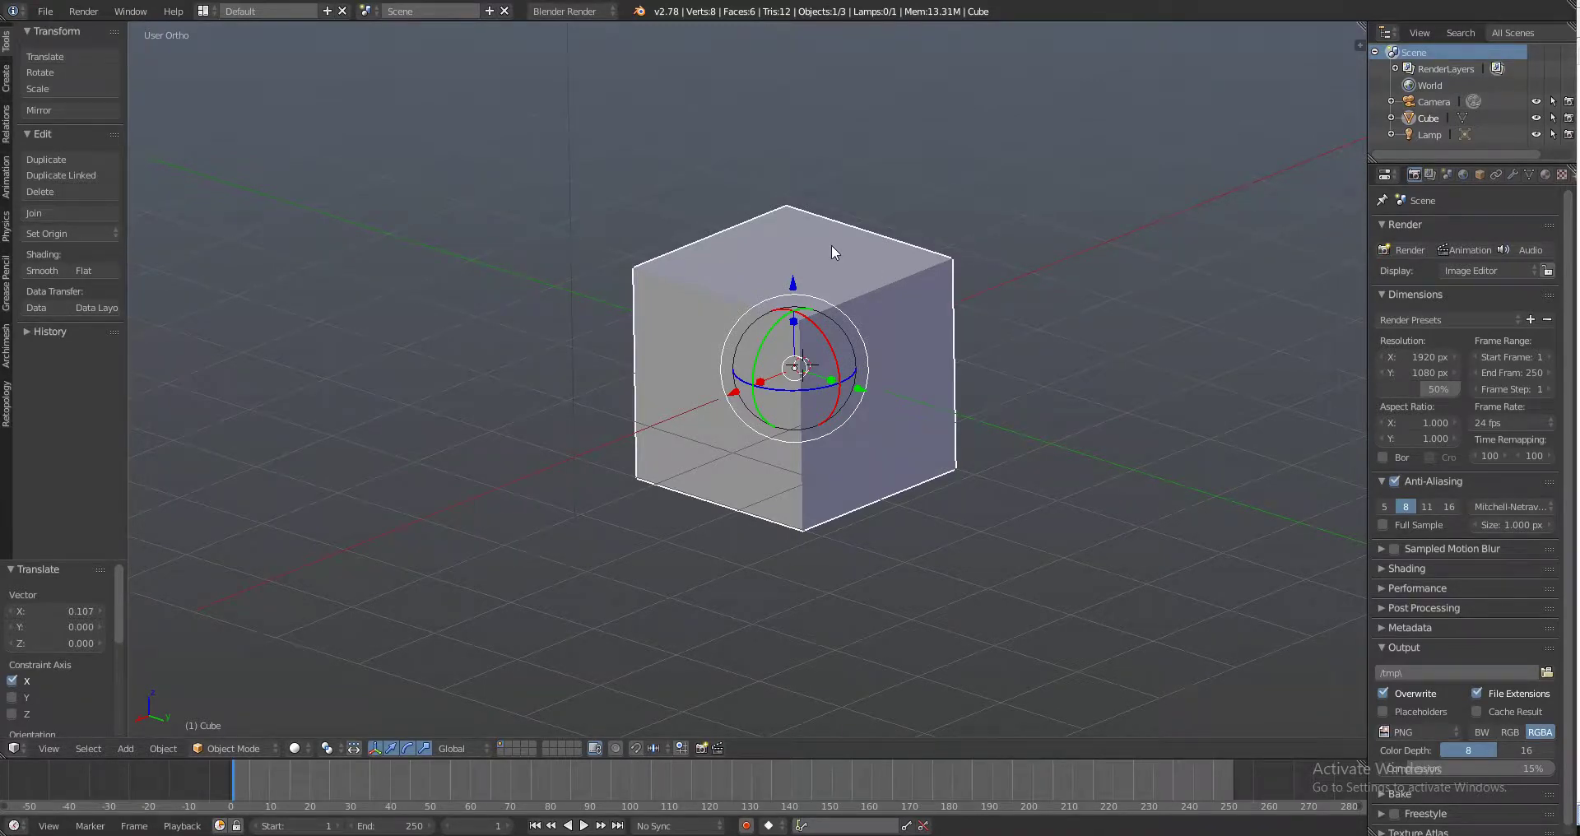
key(KP_5)
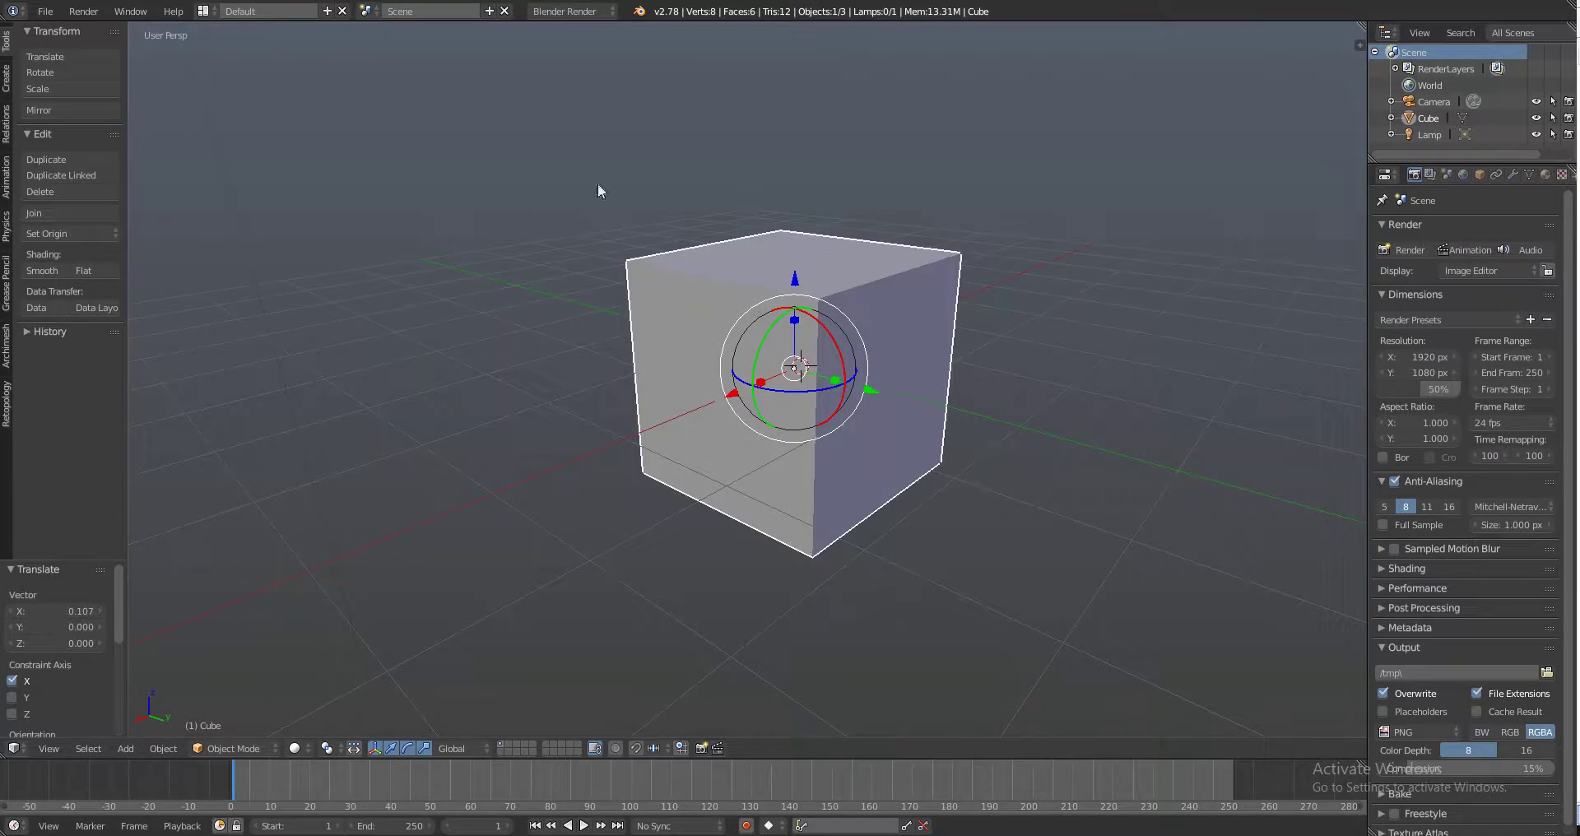
alt+drag(882, 413, 896, 368)
Inspect the cube in the front orthographic view and from several tilted angles
key(KP_1)
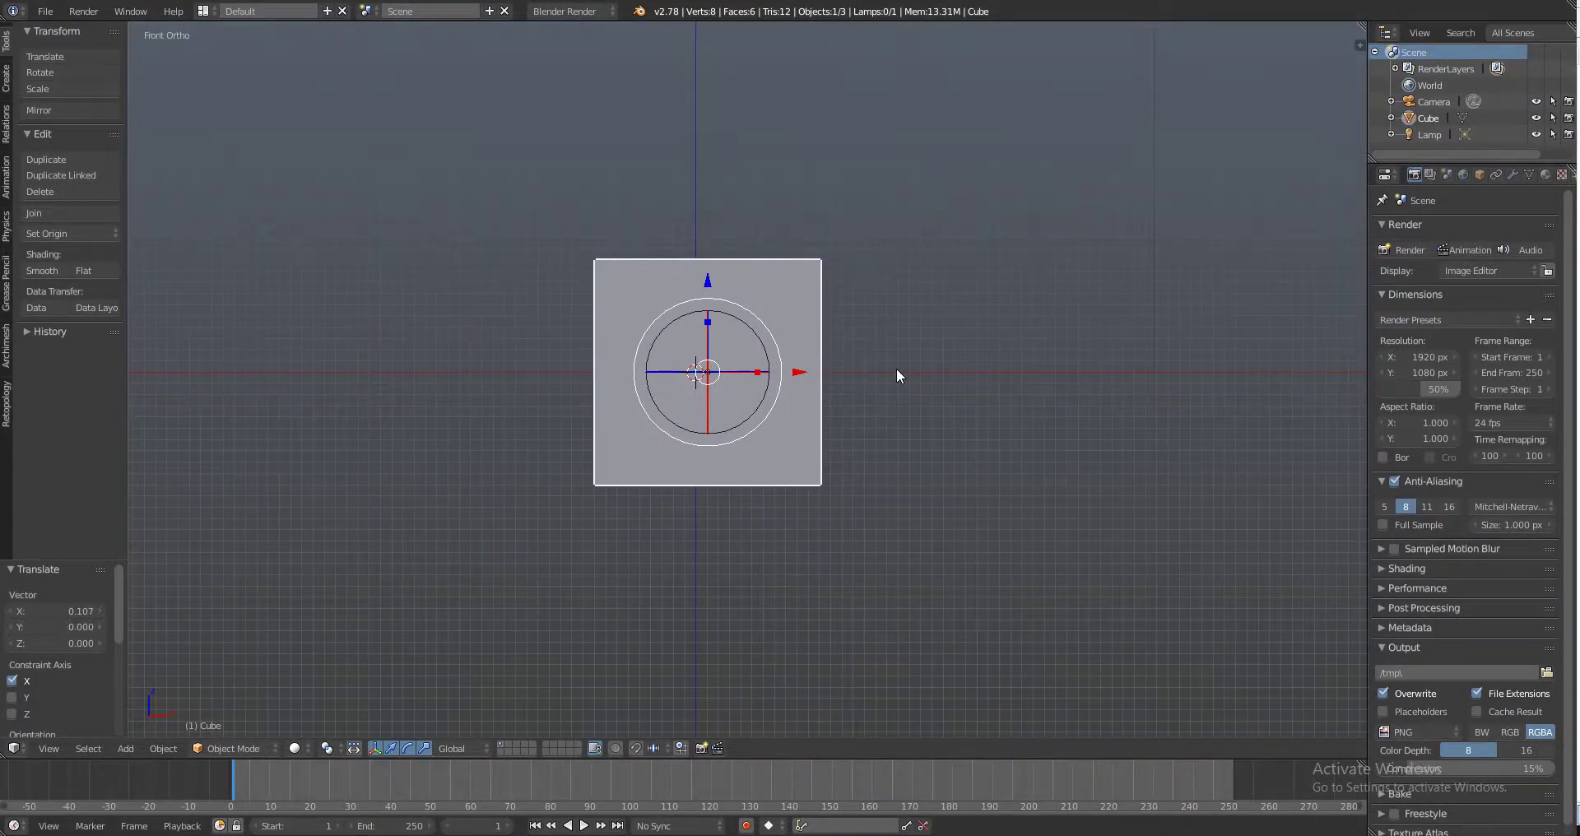
alt+drag(1035, 235, 855, 416)
alt+drag(941, 457, 894, 416)
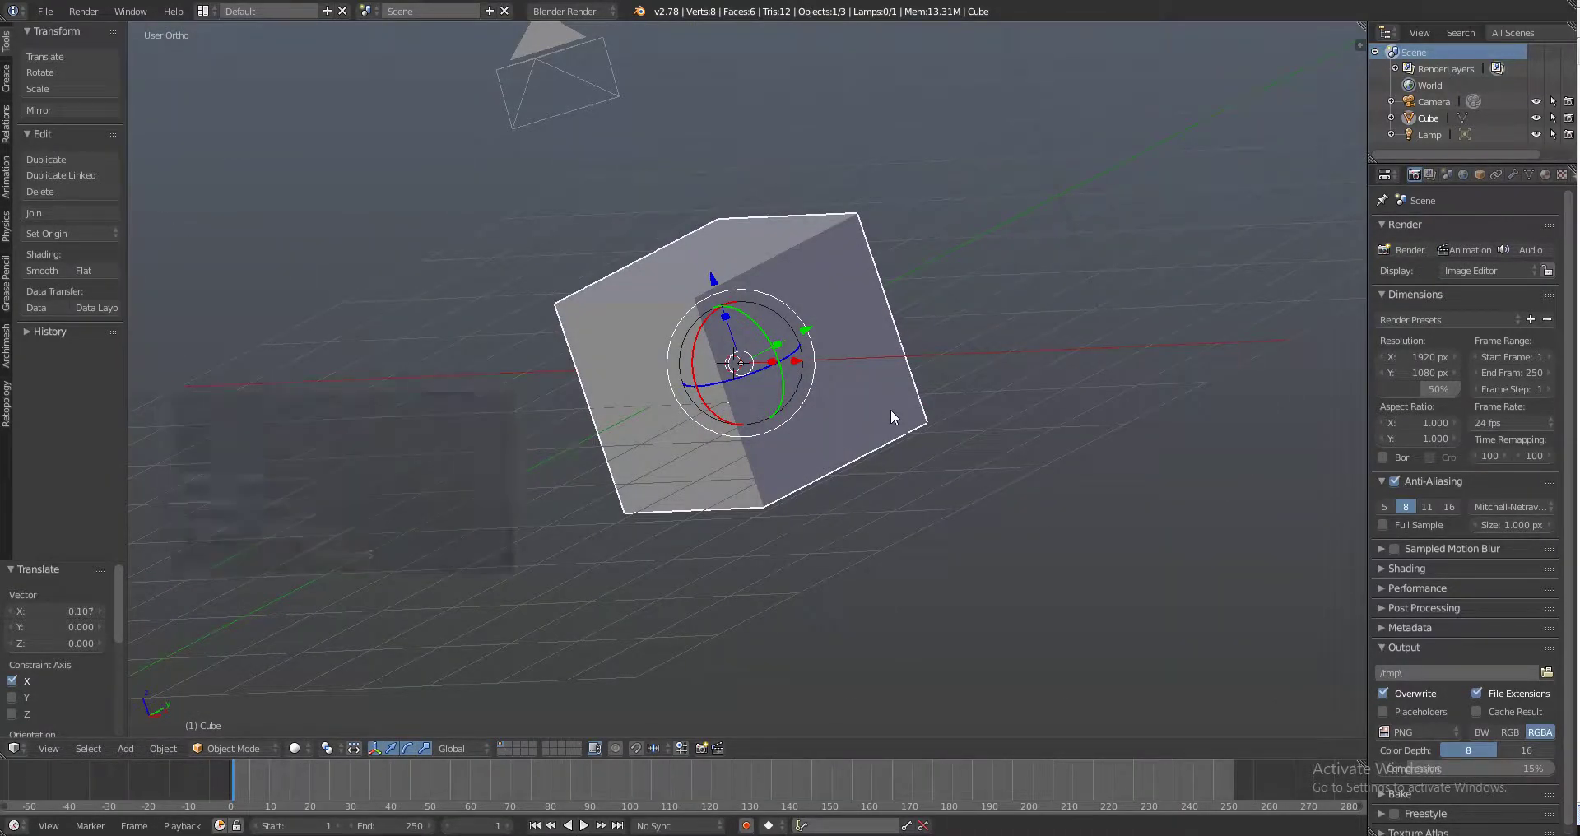
alt+drag(921, 346, 855, 383)
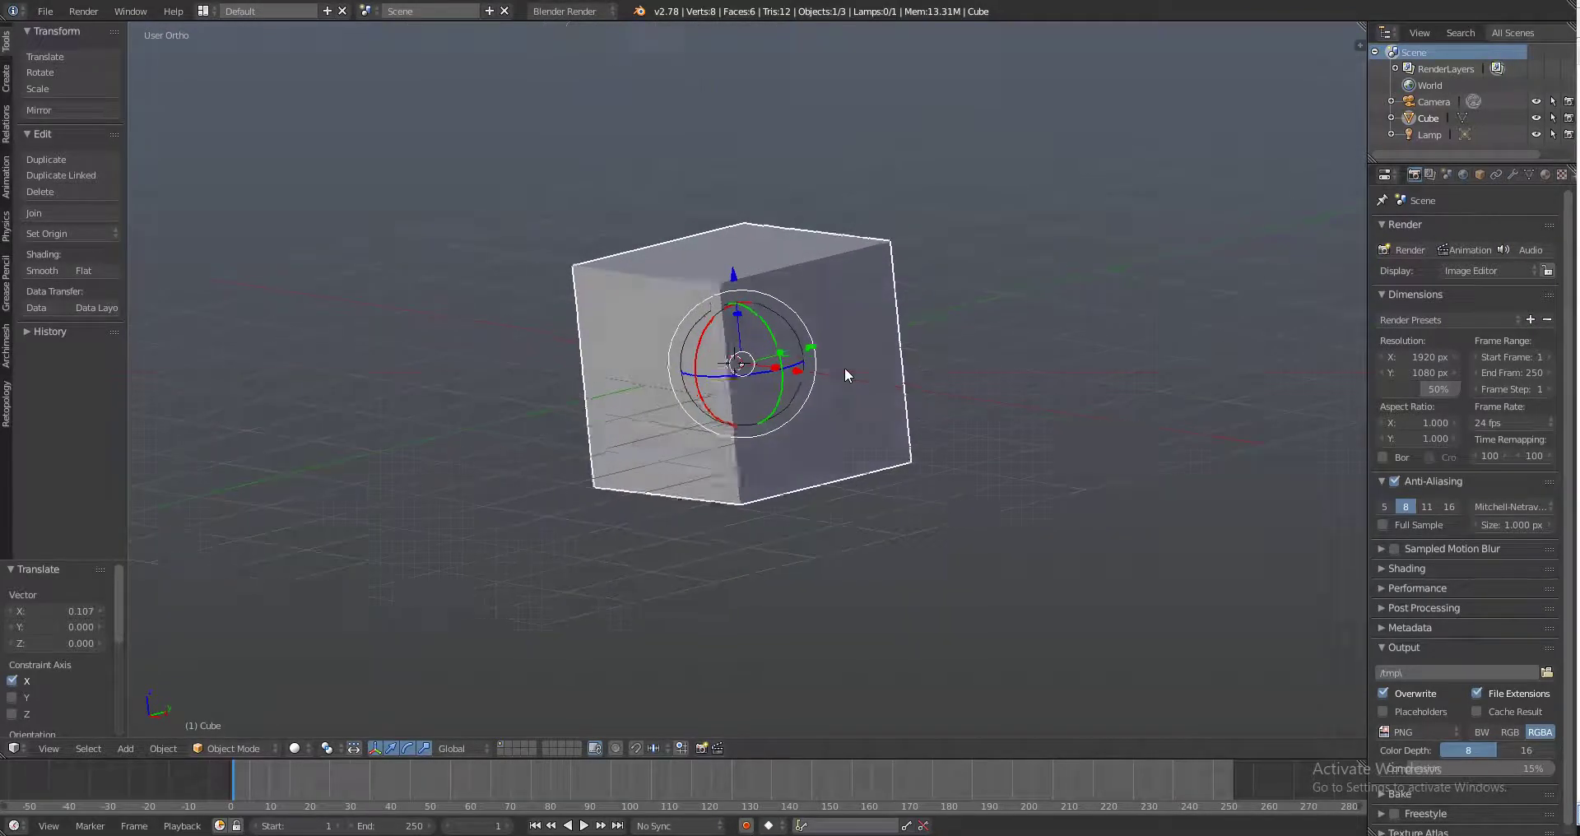
View the cube's front face up close in orthographic projection, followed by the right orthographic view
key(KP_1)
scroll(874, 375, up, 4)
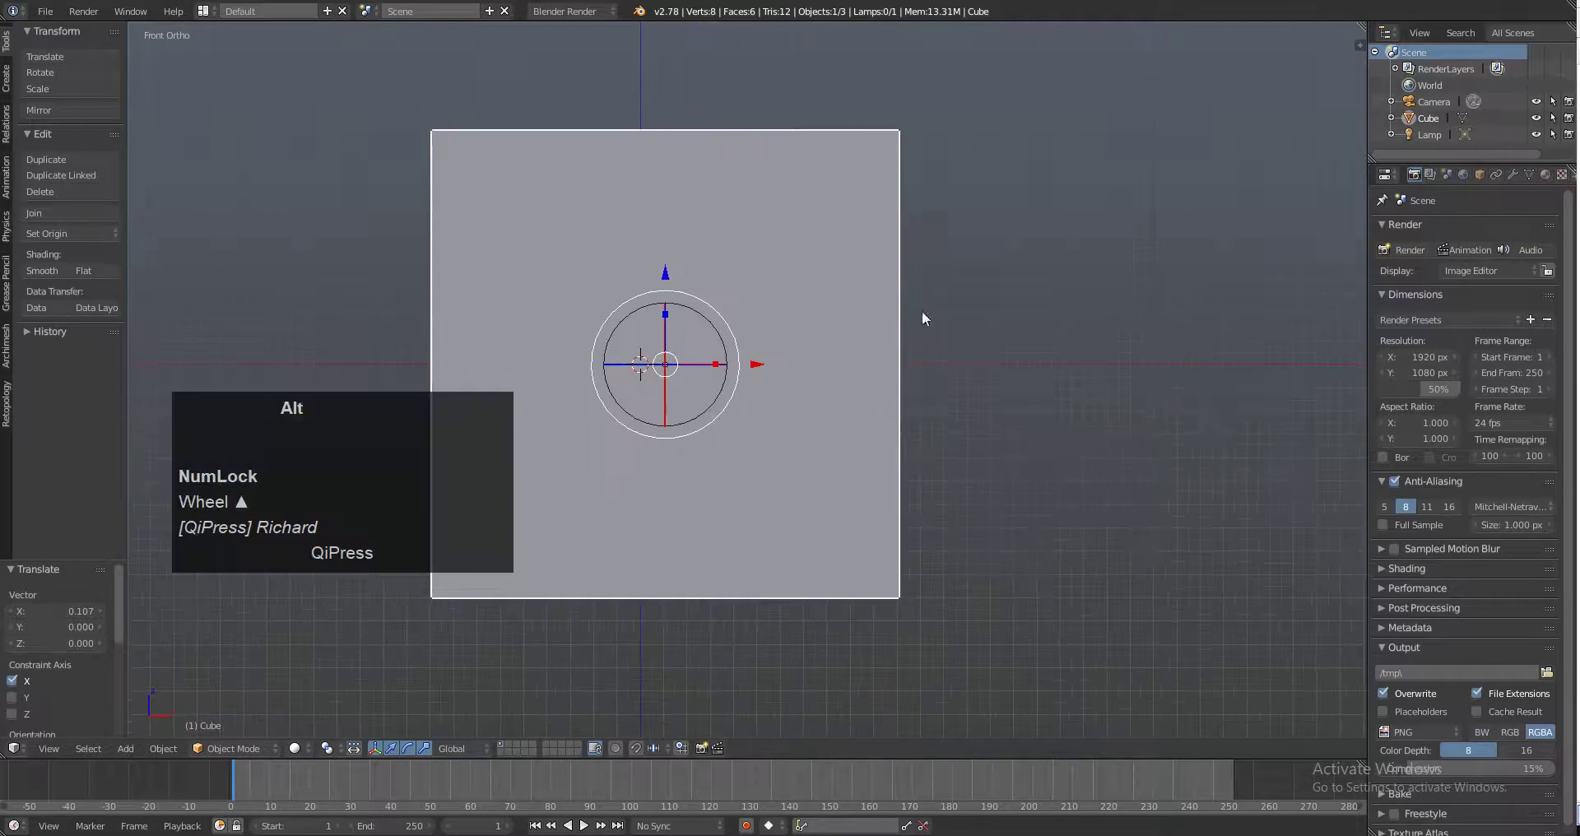
alt+drag(922, 317, 821, 403)
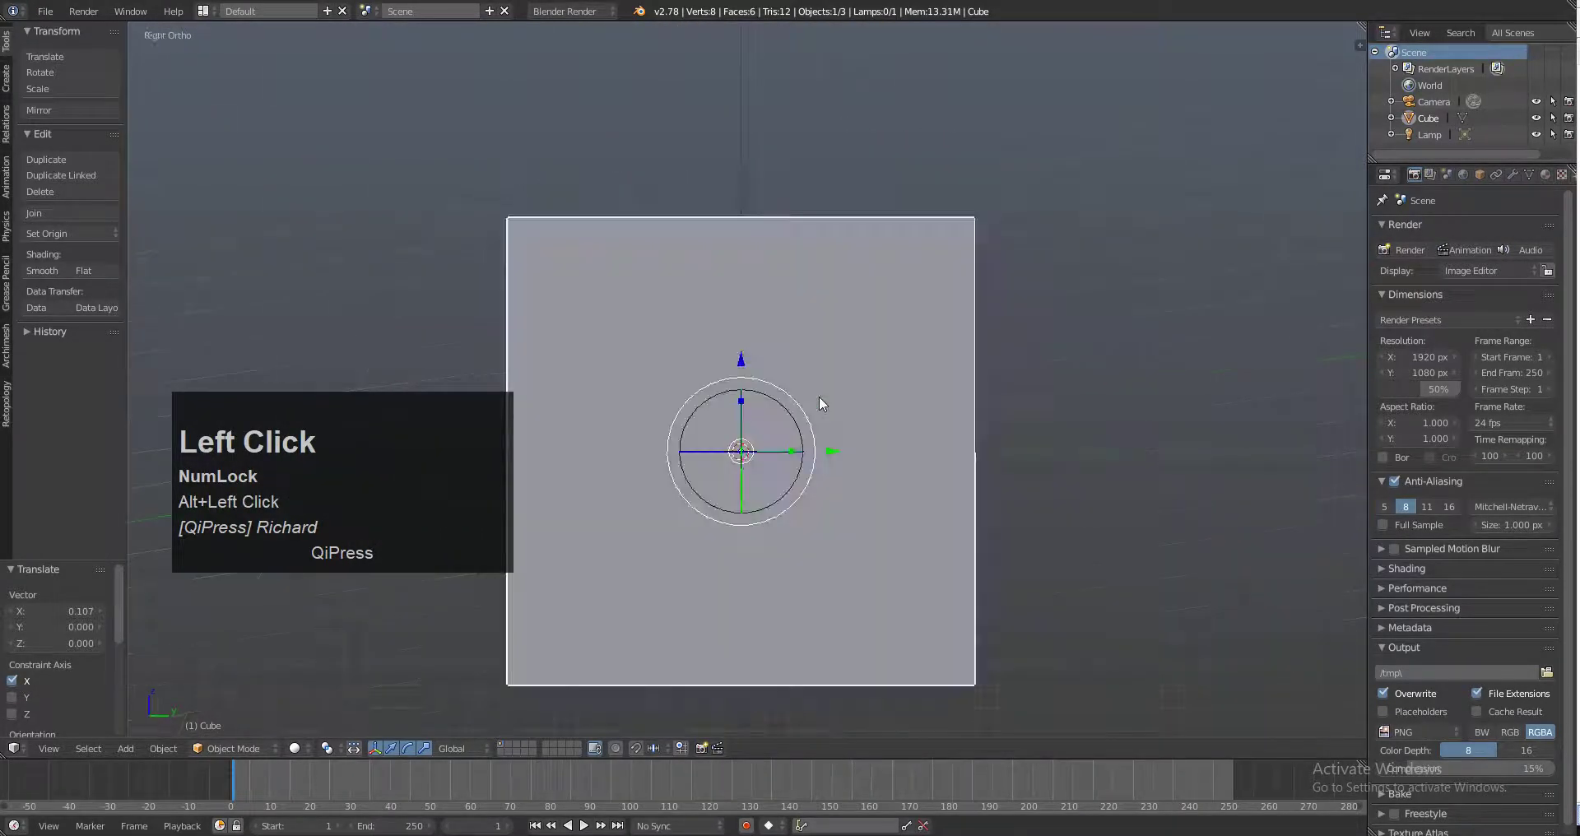
View the cube from farther away and compare orthographic with perspective projection in the right view, ending in perspective
scroll(827, 271, down, 4)
alt+drag(825, 261, 737, 392)
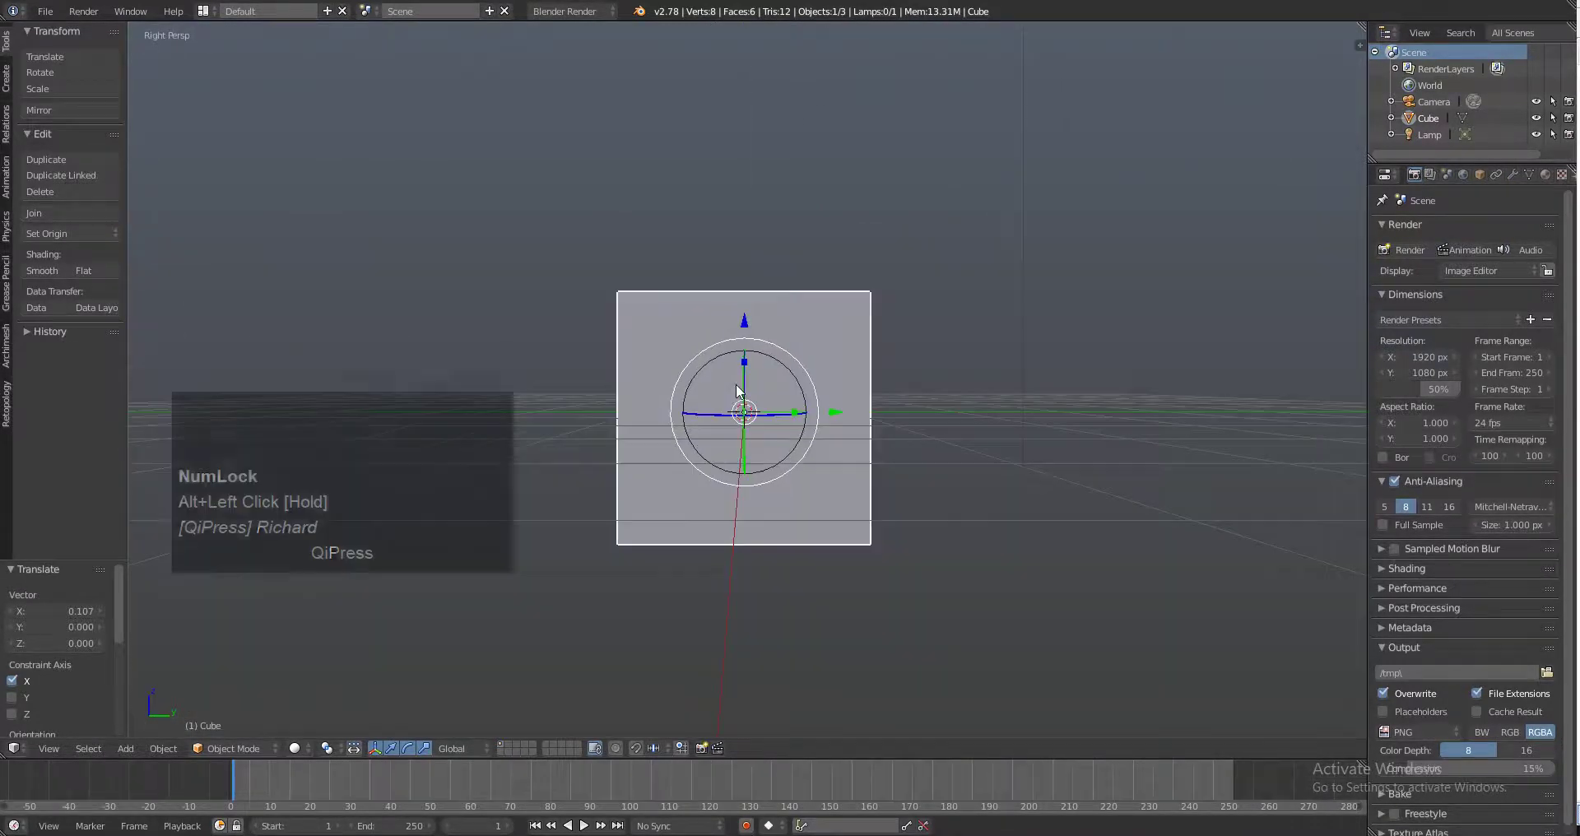
key(KP_5)
key(KP_5)
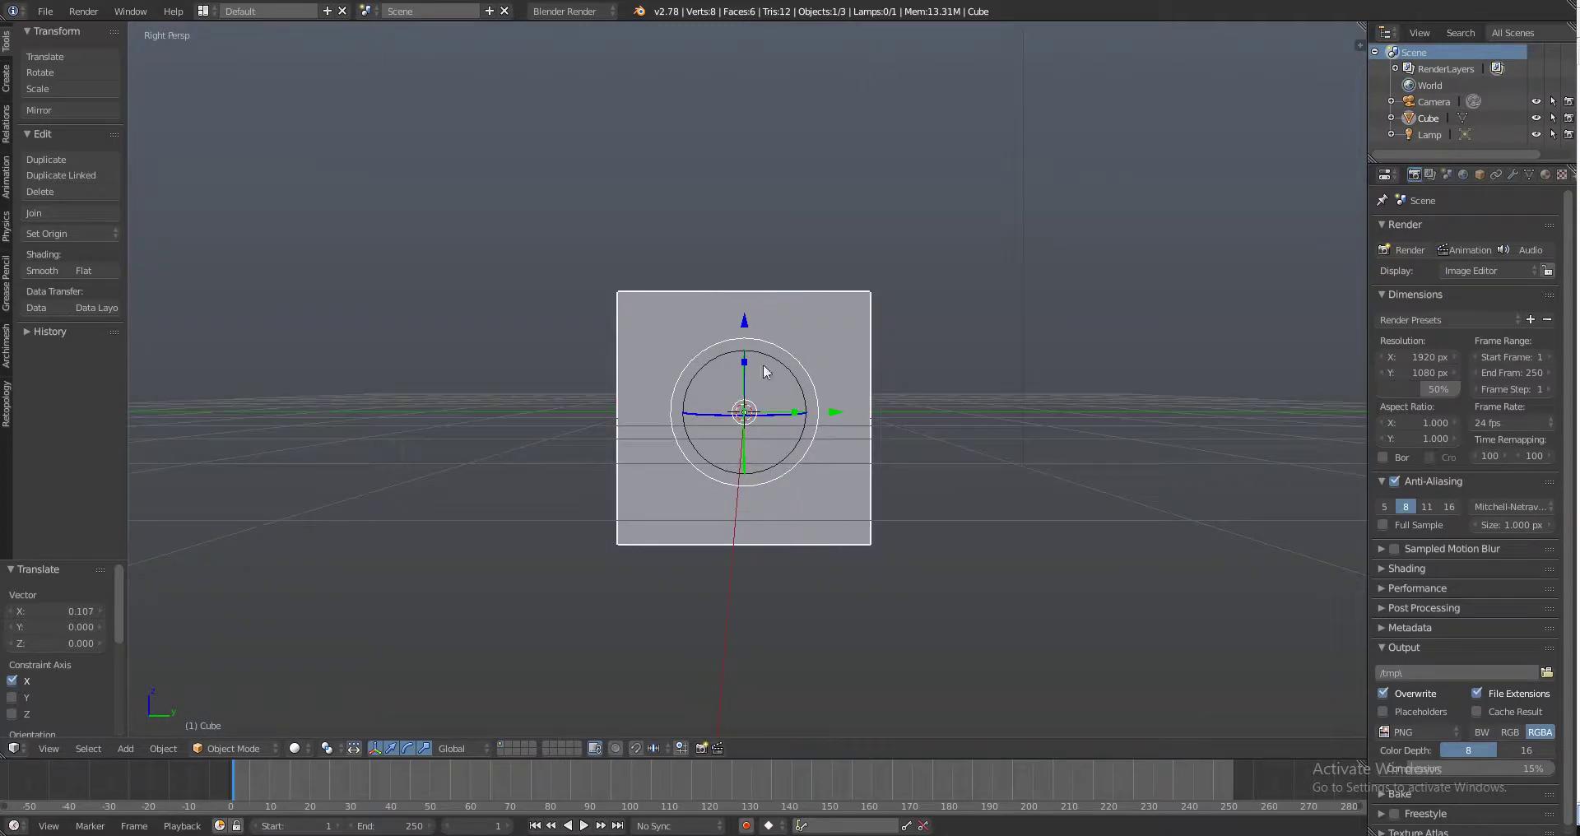
Inspect the cube from several tilted angles in perspective, finishing with the right view in orthographic projection
alt+drag(980, 264, 797, 383)
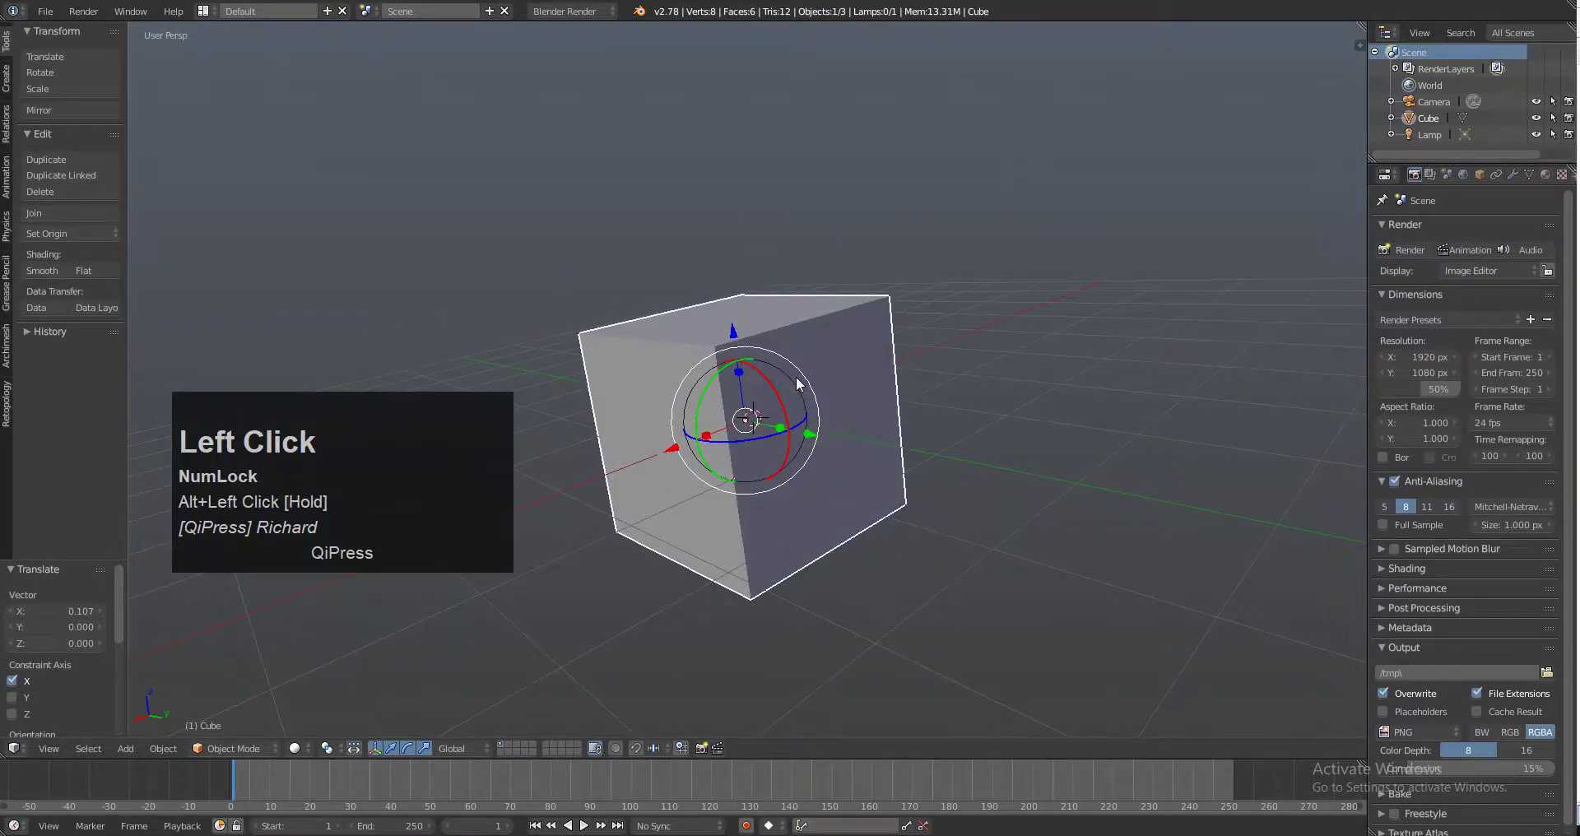
alt+drag(1039, 264, 934, 362)
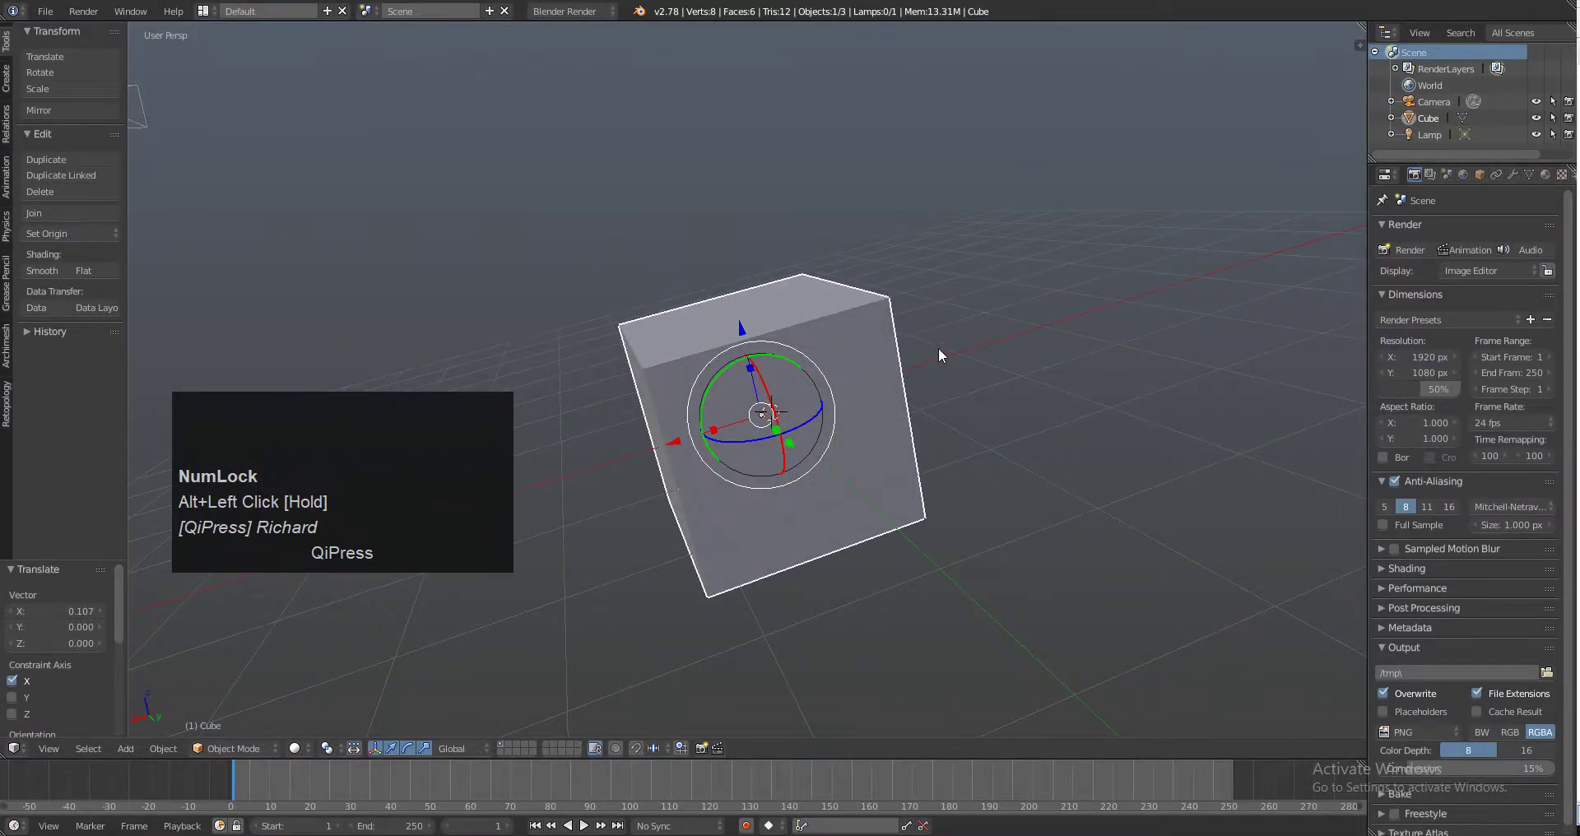
alt+drag(879, 393, 884, 358)
scroll(900, 397, up, 2)
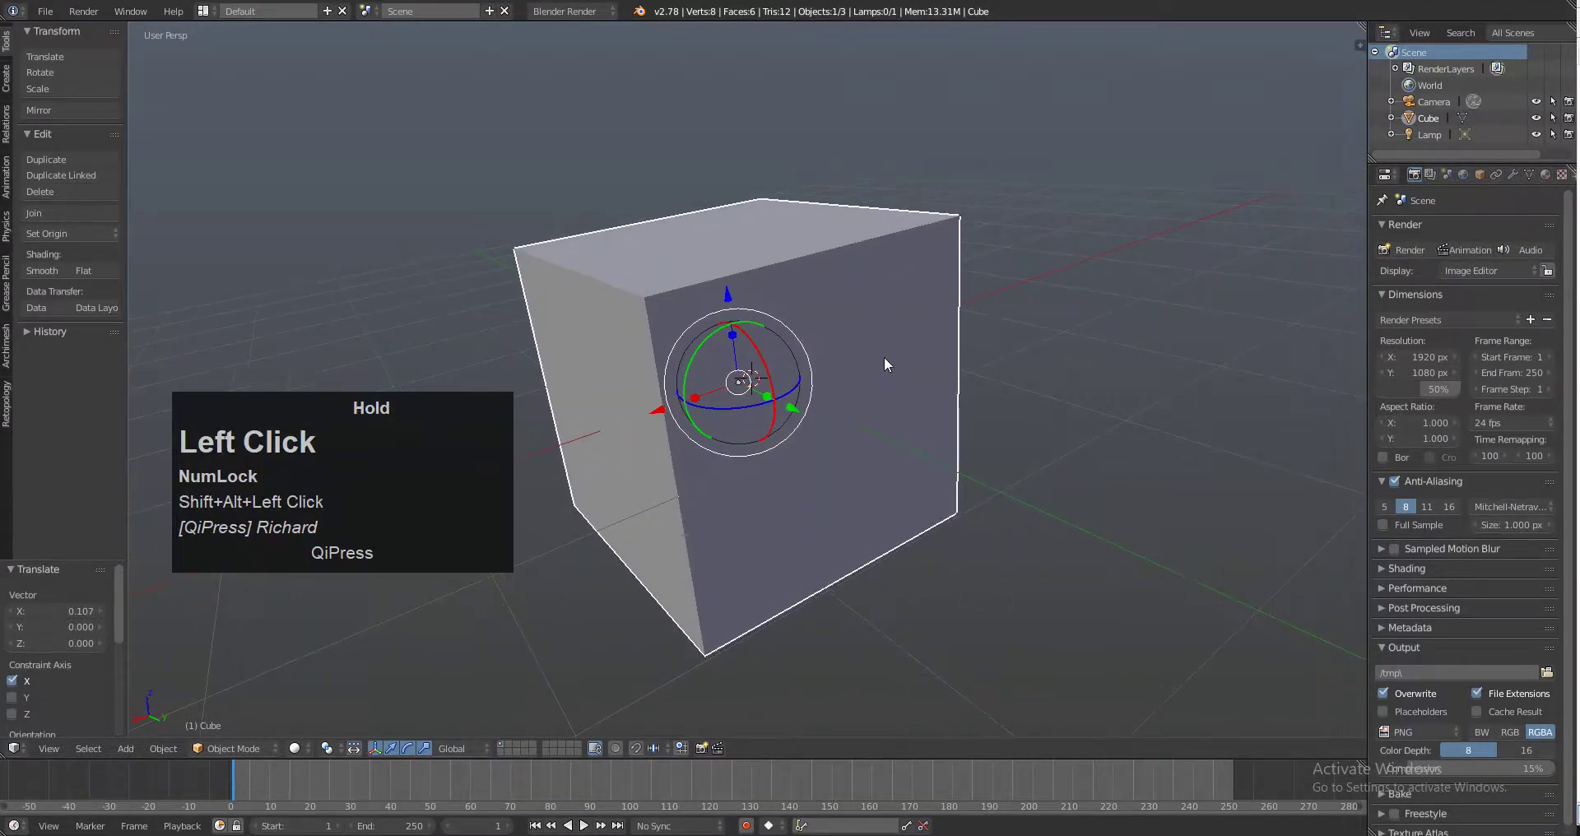
key(KP_3)
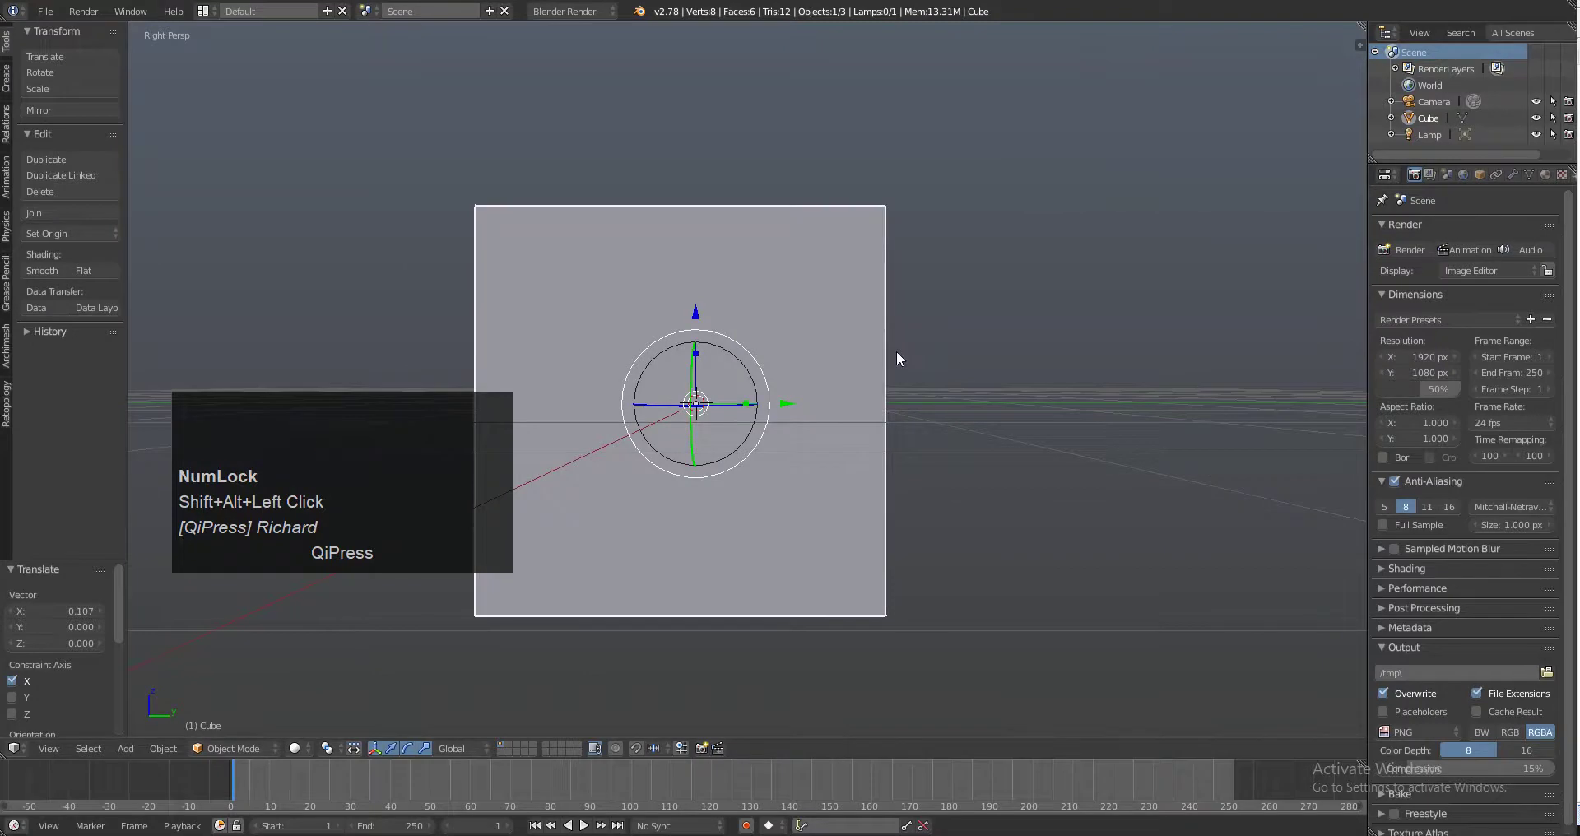
key(KP_5)
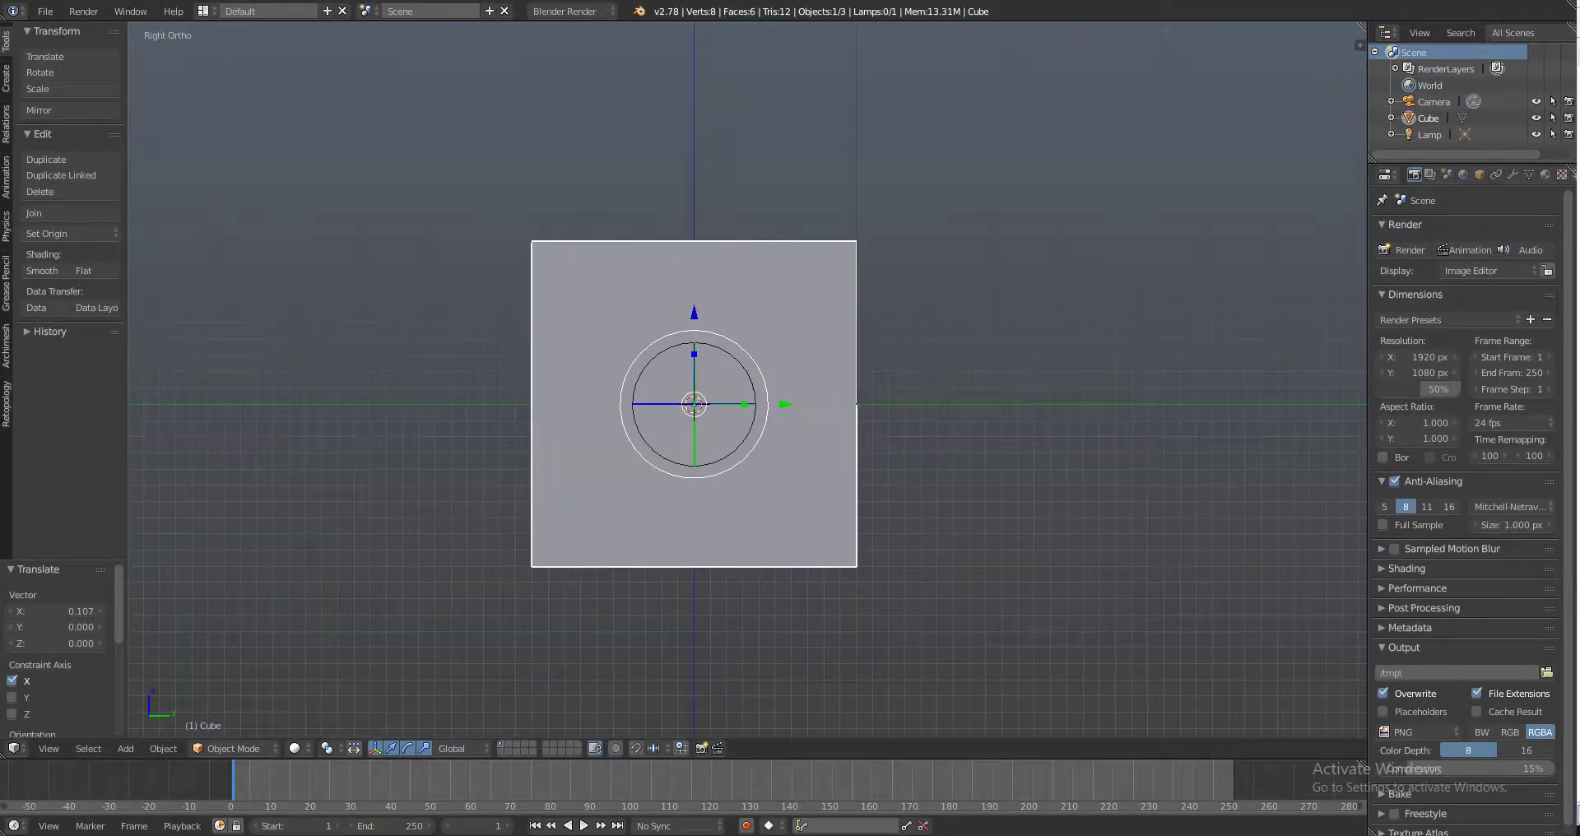